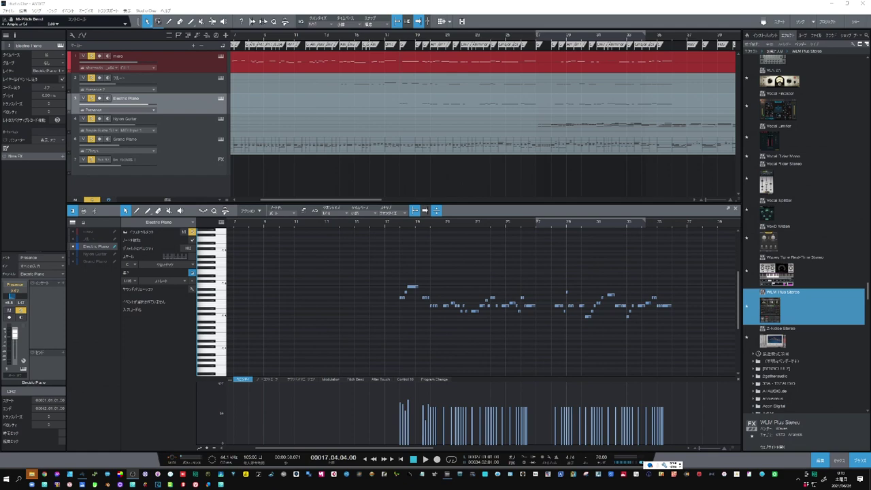
Play back the song from around bar 17 to check how the Electric Piano harmony part sounds, and stop.
left_click(386, 43)
key("space")
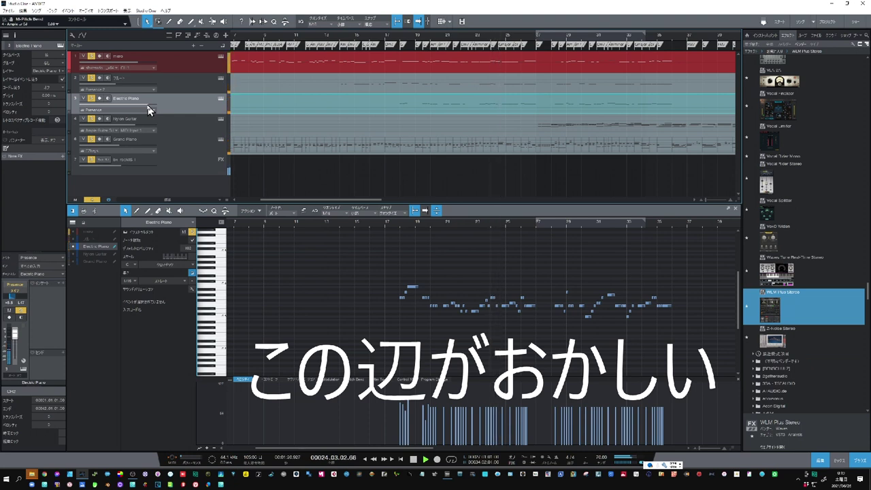
key("space")
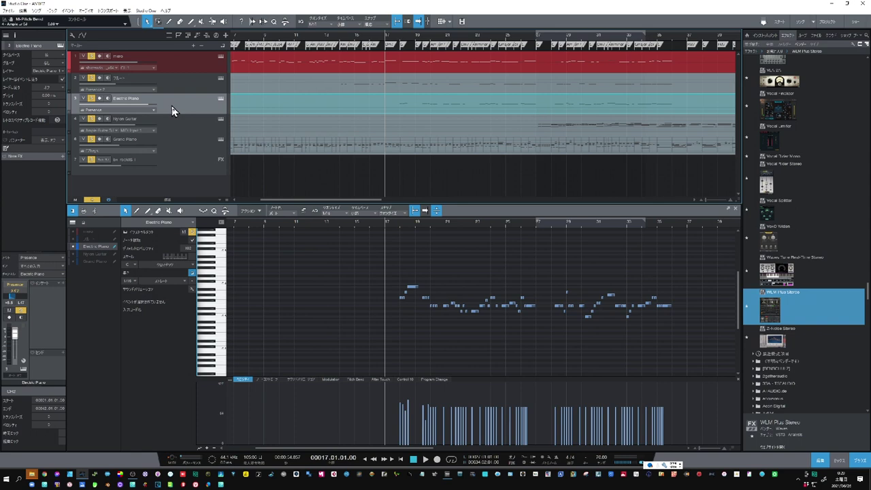
Enlarge the Electric Piano notes from bar 17 onward and display the mero track's notes behind them in the note editor.
left_click_drag(393, 222, 271, 270)
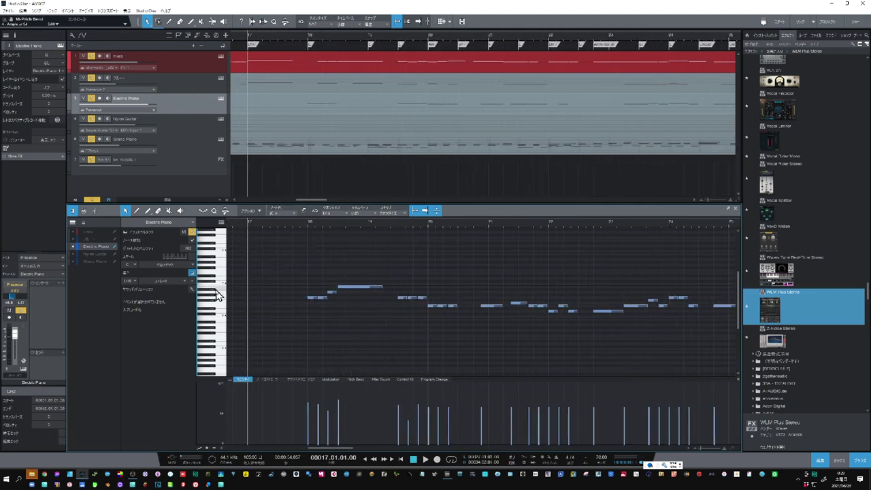
scroll(218, 292, "up", 3)
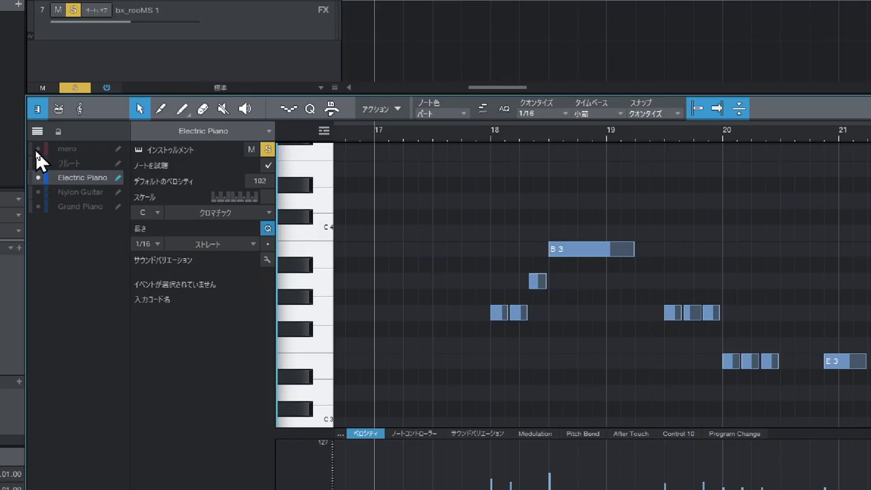
left_click(35, 149)
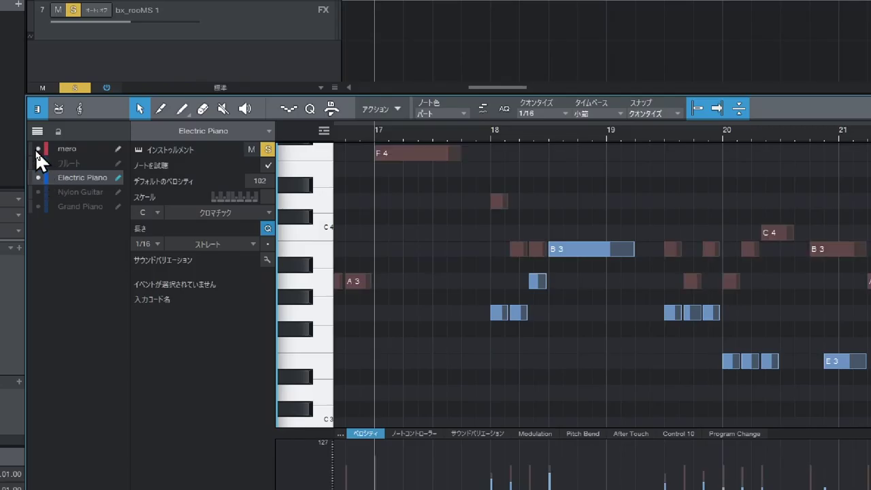
left_click(118, 148)
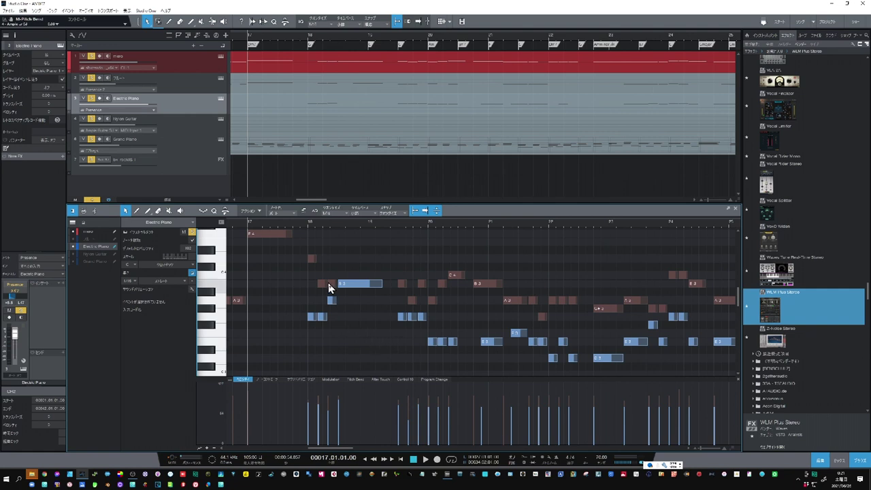
Lower the mero track's volume and compare the melody and harmony by playing the passage from just before bar 18.
left_click(300, 225)
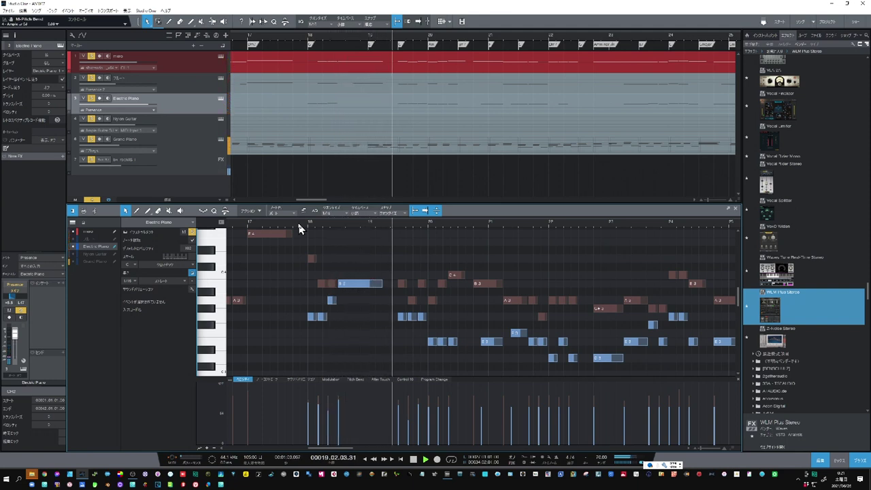
key("space")
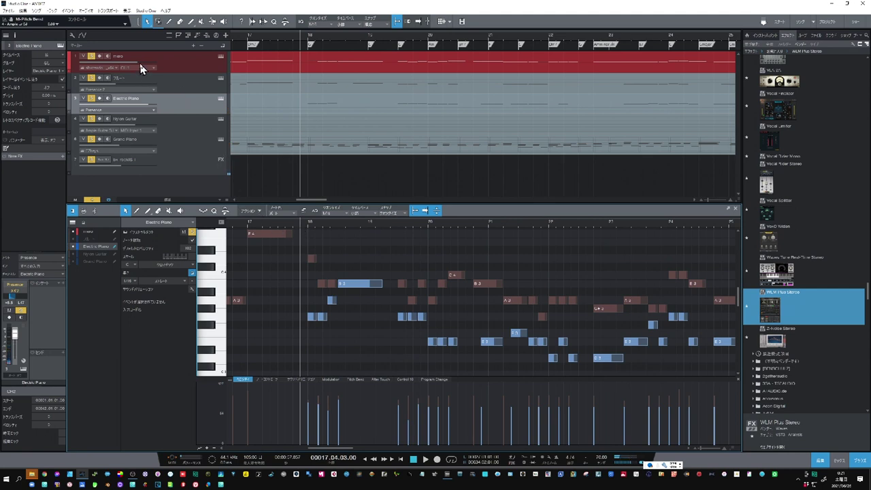
left_click_drag(137, 64, 136, 64)
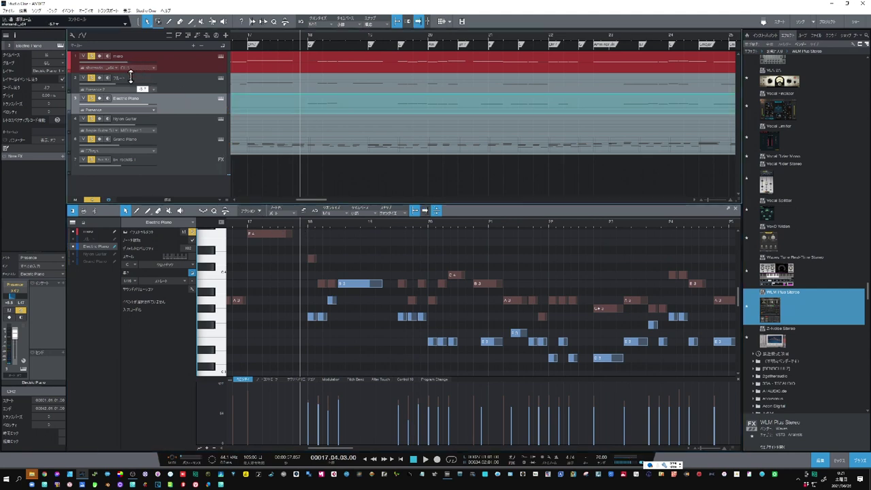
key("space")
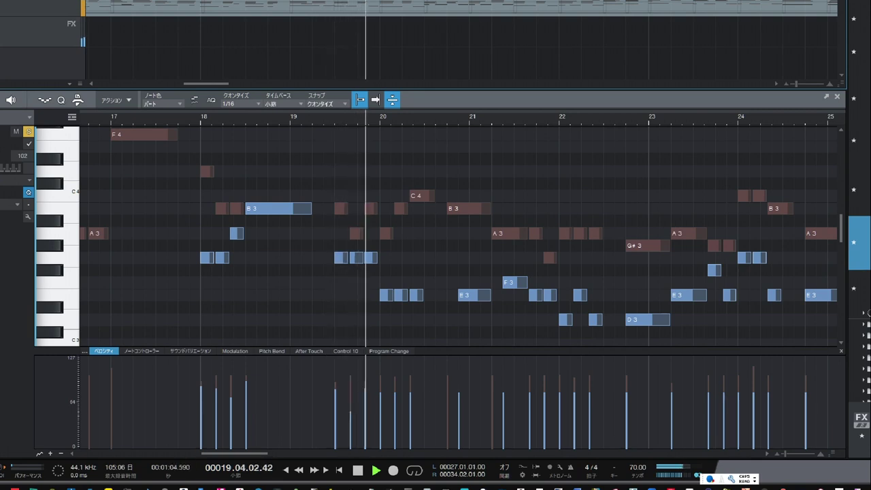
key("space")
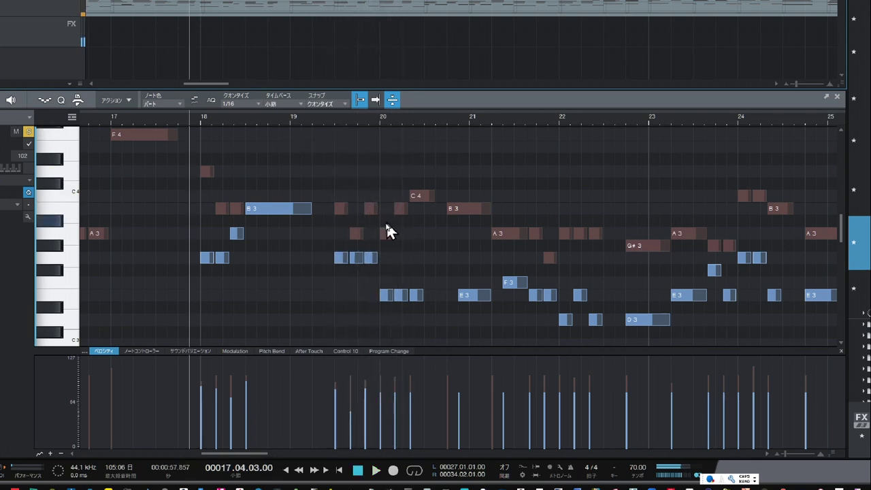
Try lowering the middle of the three G3 harmony notes at the end of bar 19 to F3, and play back from 19.2.
left_click(355, 258)
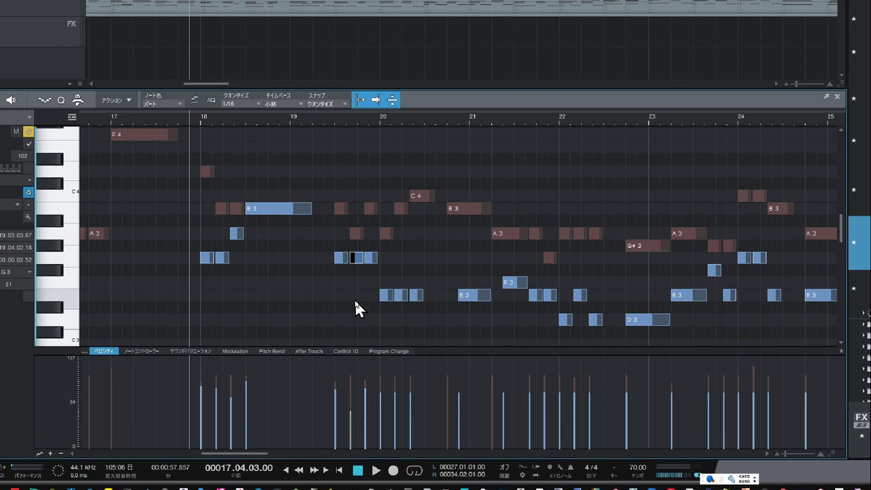
key("Down")
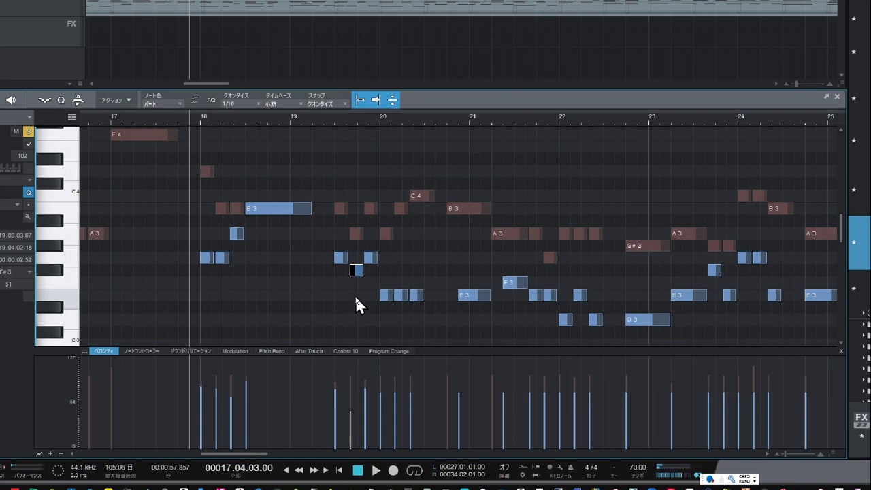
key("Down")
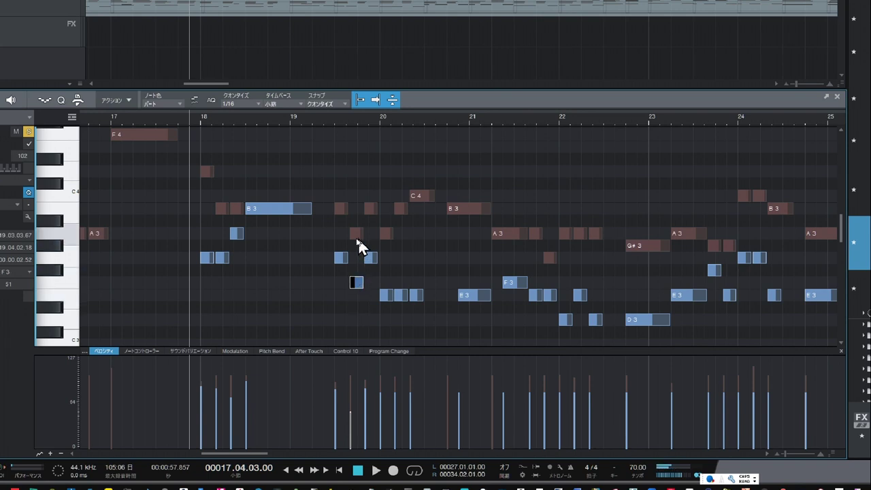
left_click(312, 118)
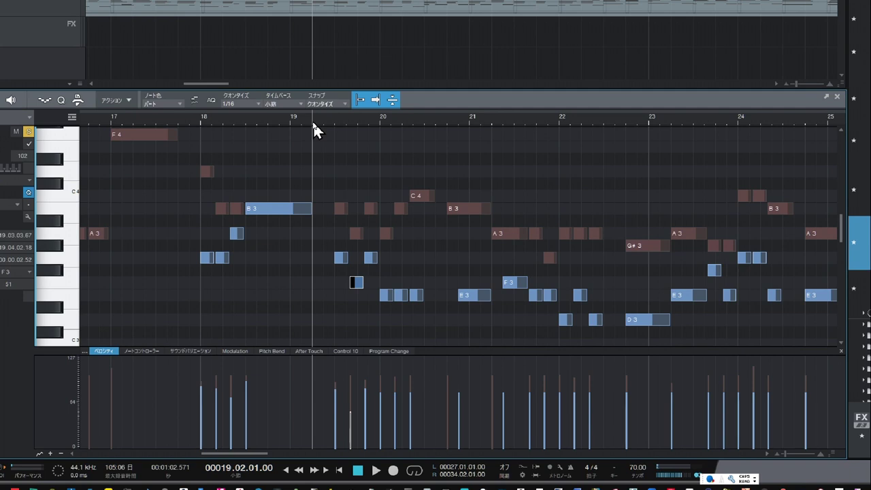
key("space")
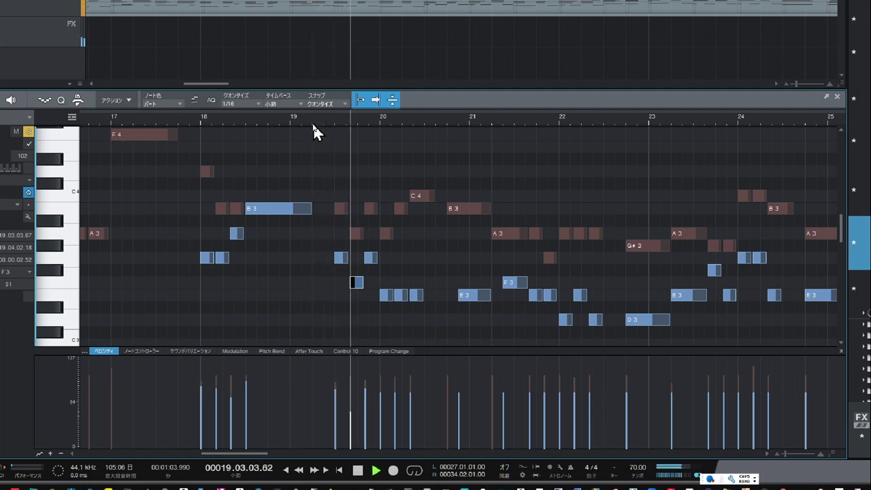
key("space")
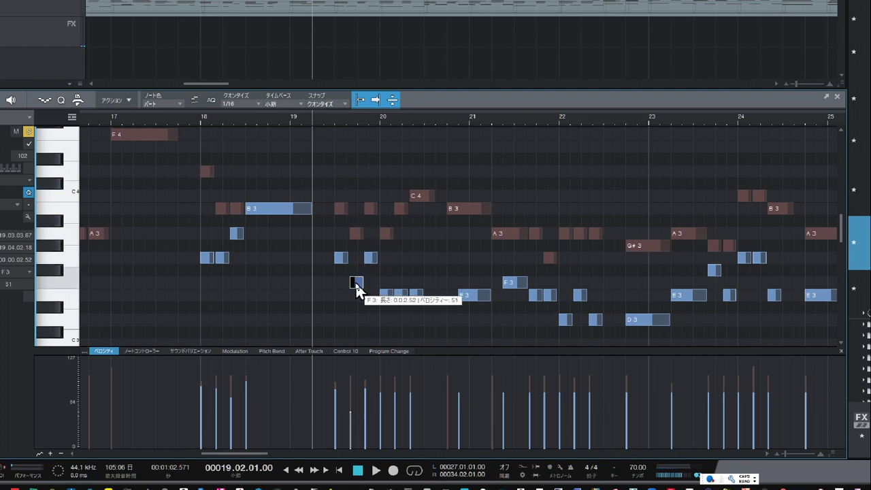
Raise the middle harmony note at the end of bar 19 to A3 and listen to it from 19.2 and from 19.3.3.
key("Up")
key("Up")
key("Up")
key("Up")
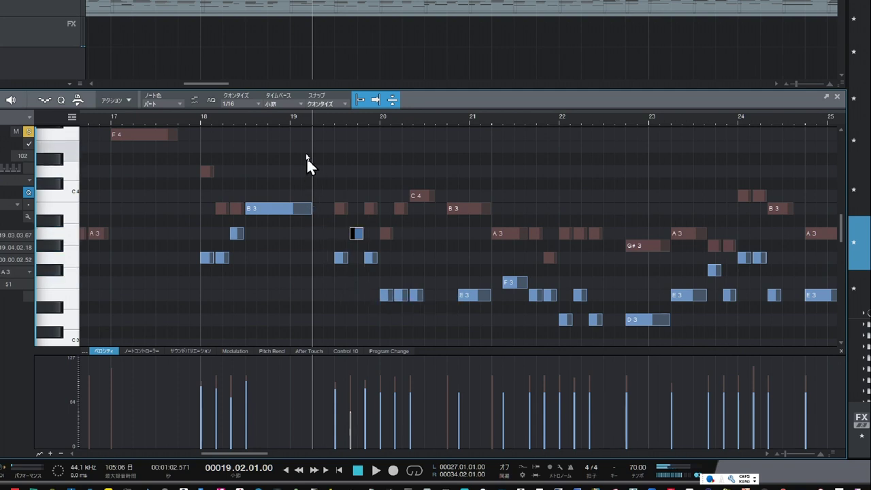
key("space")
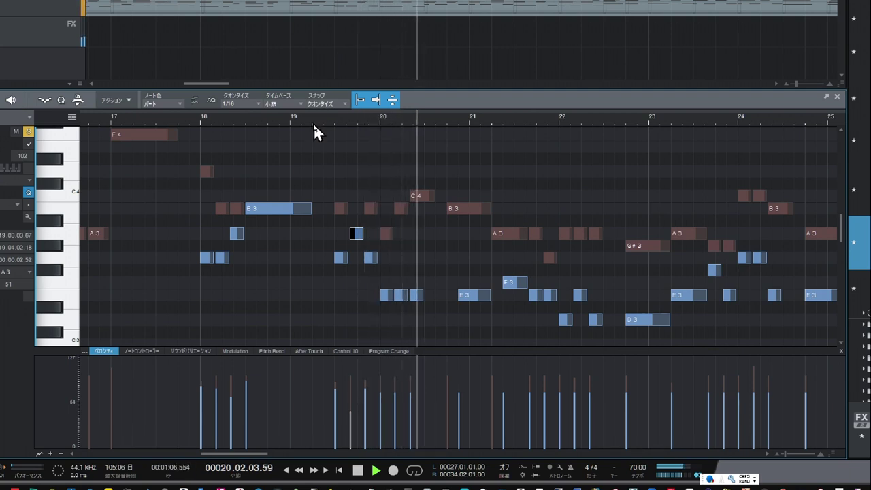
key("space")
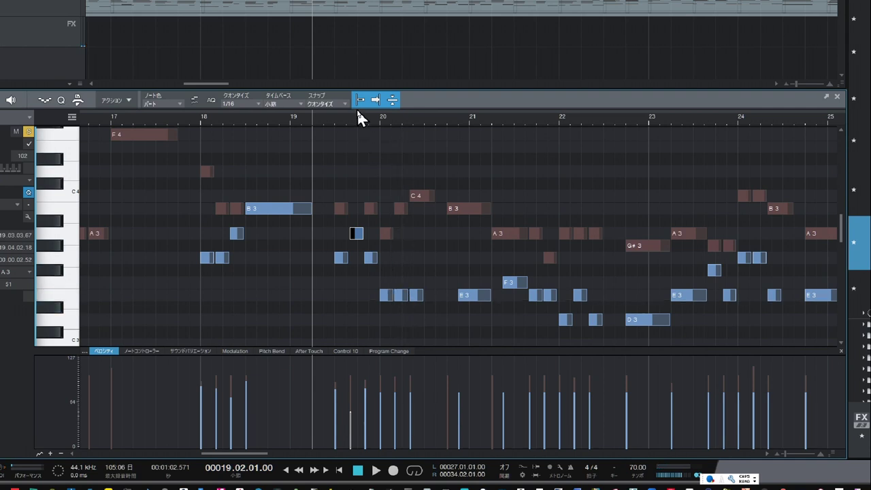
left_click_drag(368, 122, 258, 133)
left_click(213, 124)
key("space")
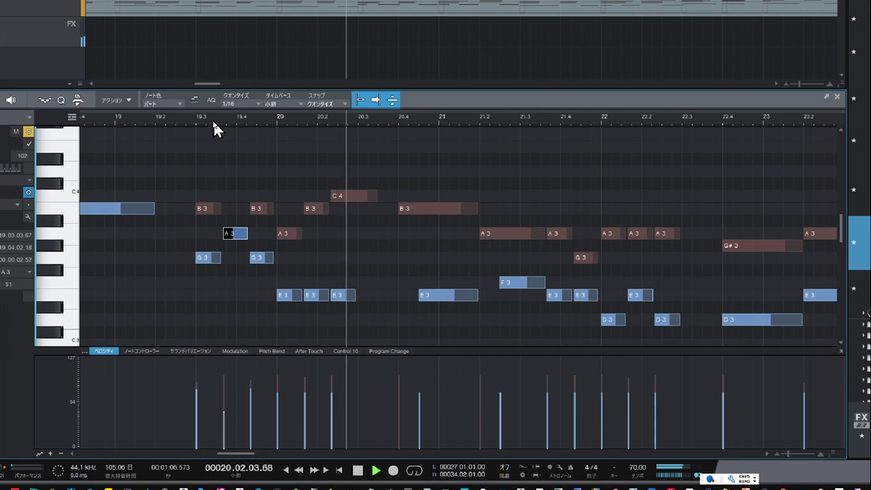
key("space")
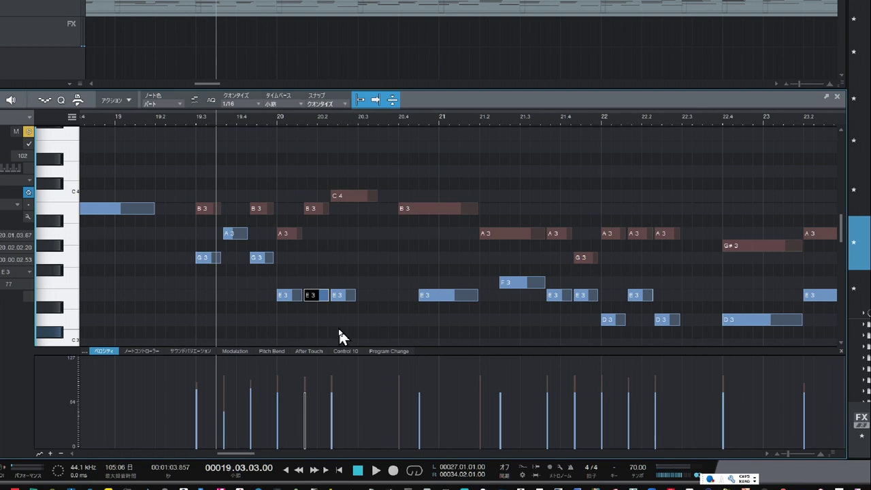
Try raising the second E3 harmony note in bar 20 to F3, and play back from 19.4.4.
key("Up")
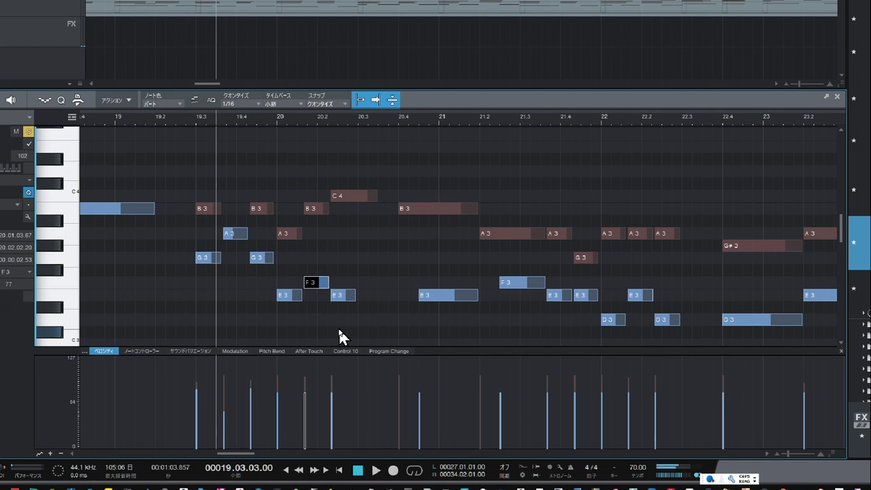
left_click(265, 126)
key("space")
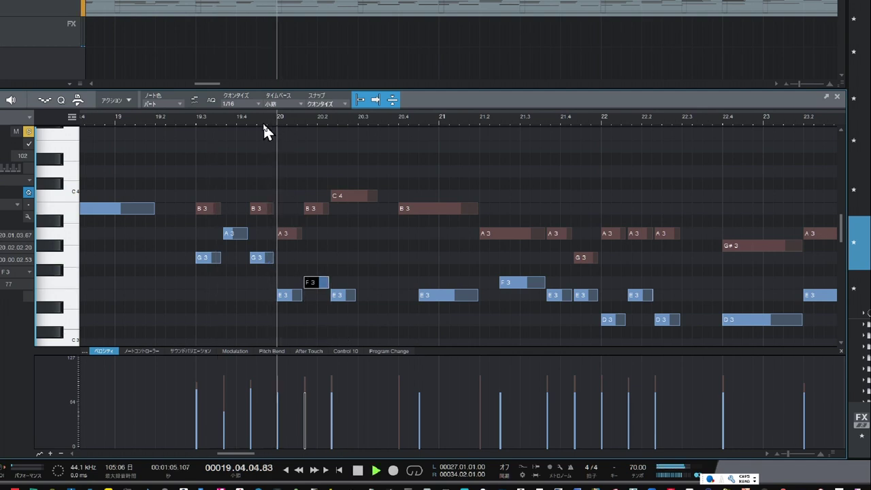
key("space")
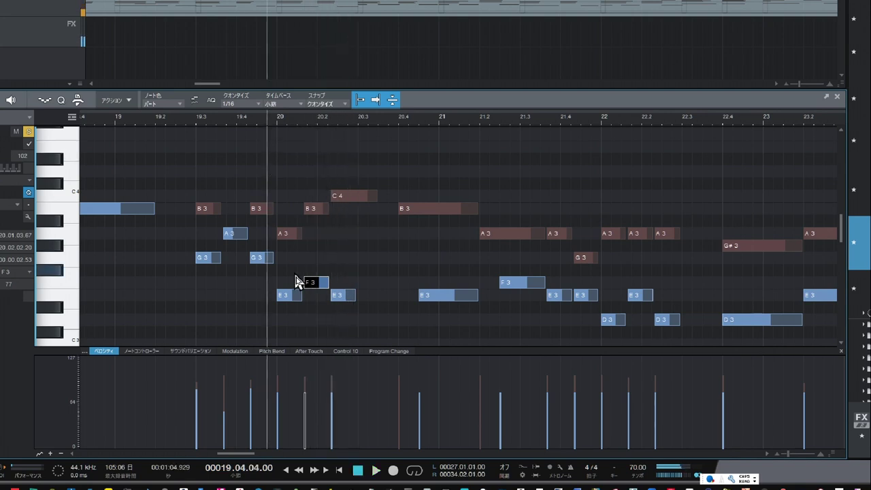
Raise the second harmony note in bar 20 to G3 and check it by playing the passage twice from 19.4.
mouse_move(315, 292)
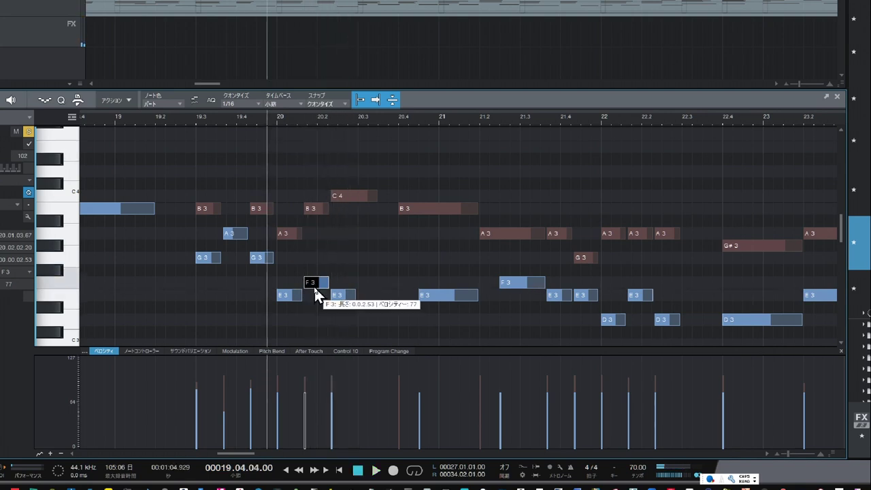
key("Up")
key("Up")
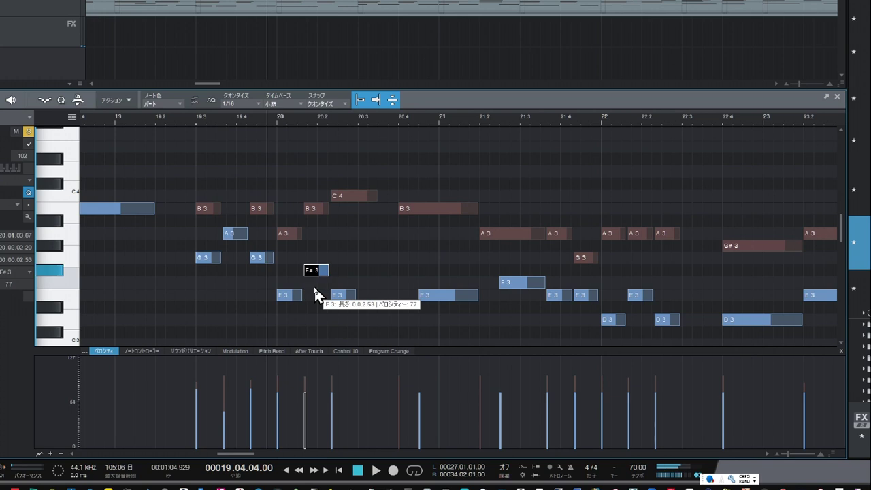
left_click(237, 122)
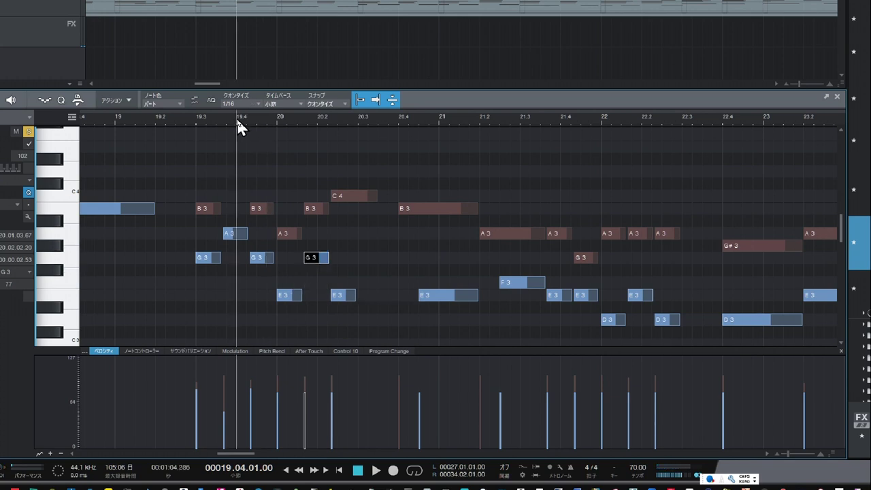
left_click_drag(234, 130, 229, 136)
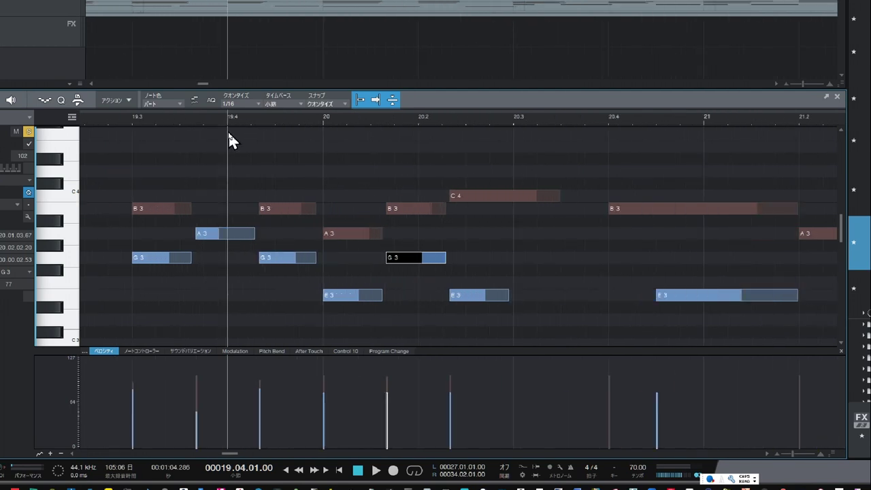
key("space")
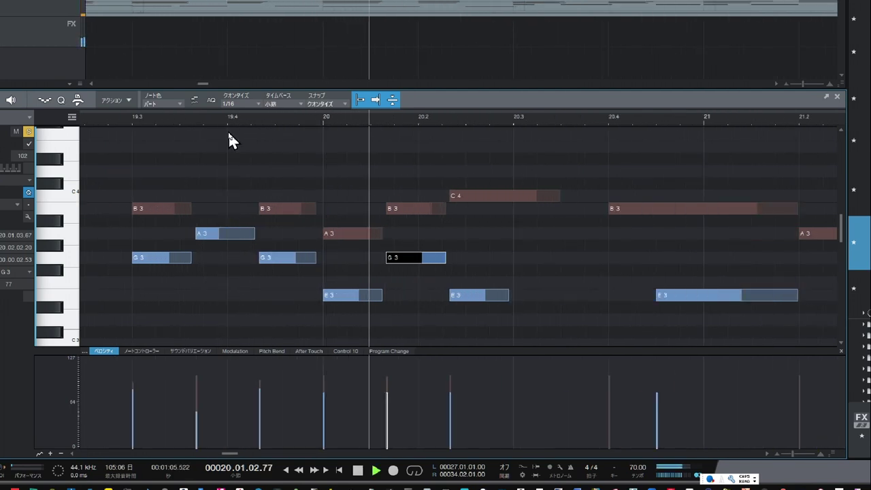
key("space")
key("space")
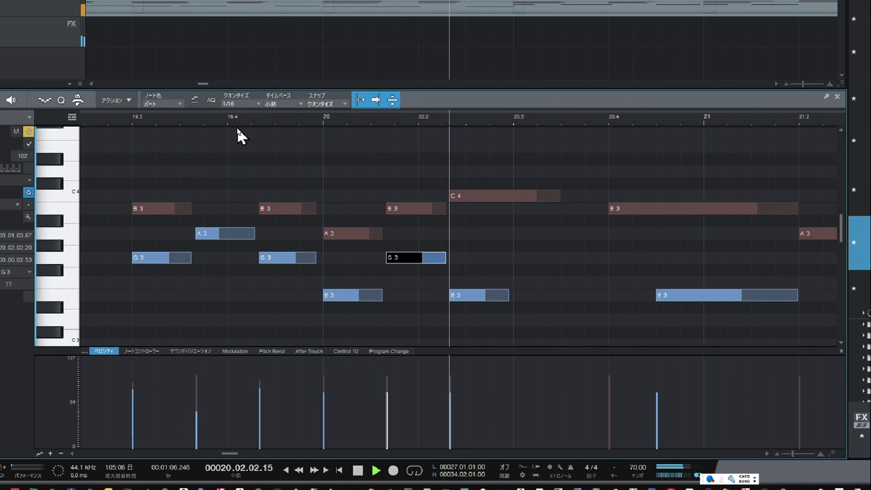
key("space")
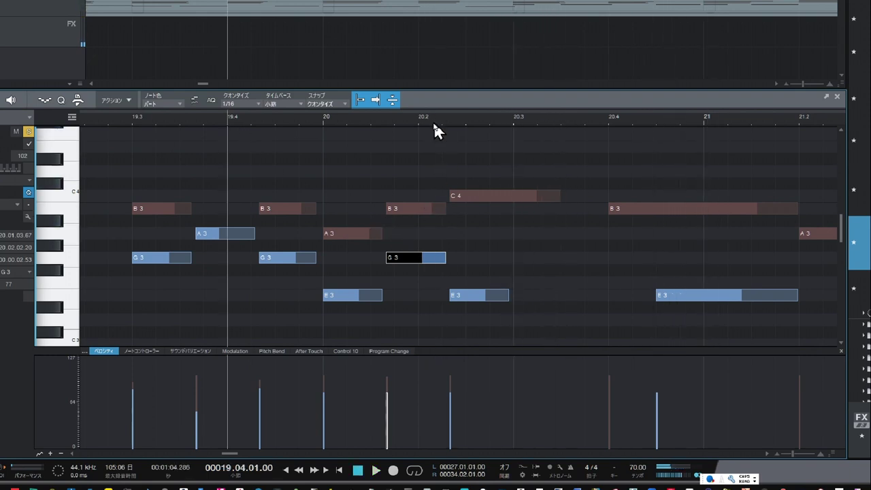
Lengthen the E3 harmony note below the C4 melody note in bar 20 to end at 20.3.3, and play back from 19.4.
left_click_drag(431, 120, 358, 114)
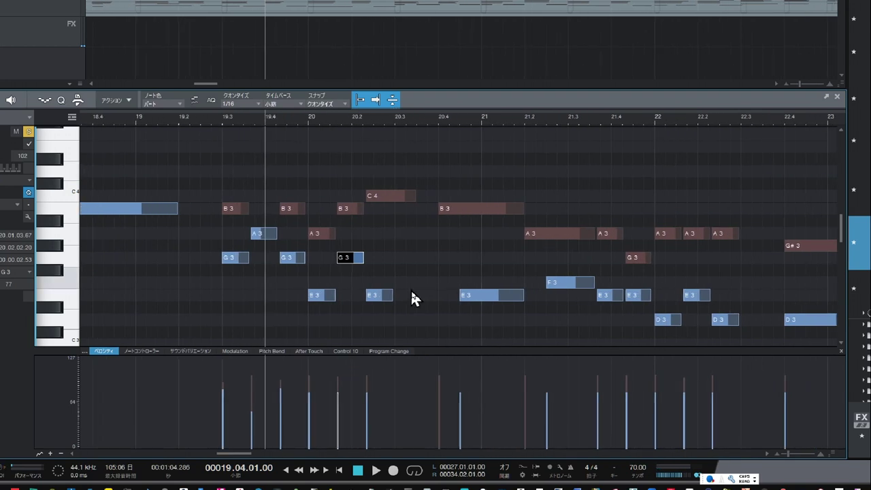
left_click_drag(393, 301, 417, 300)
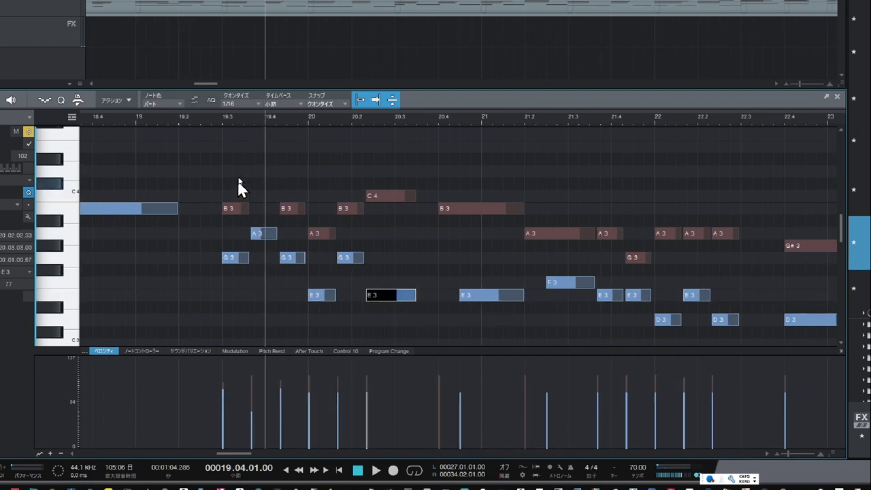
key("space")
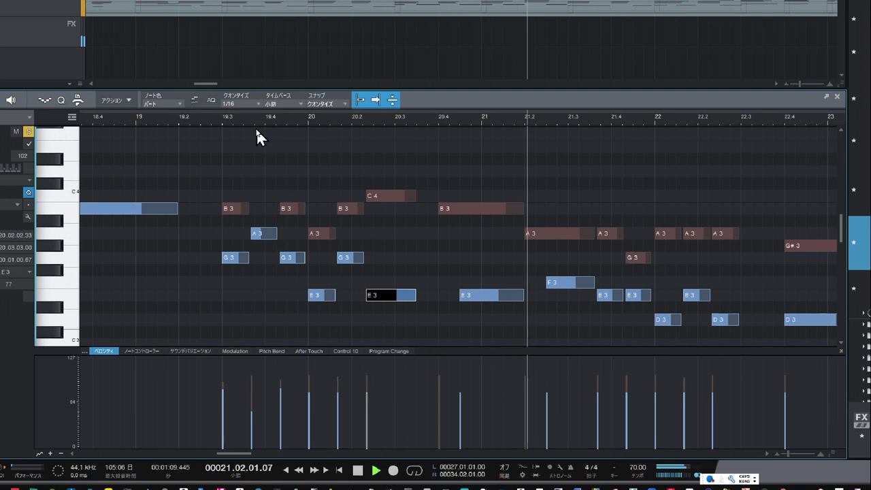
Stop playback and play the harmony against the melody from 21.1.3 to check the notes in bar 21.
key("space")
left_click_drag(592, 119, 362, 143)
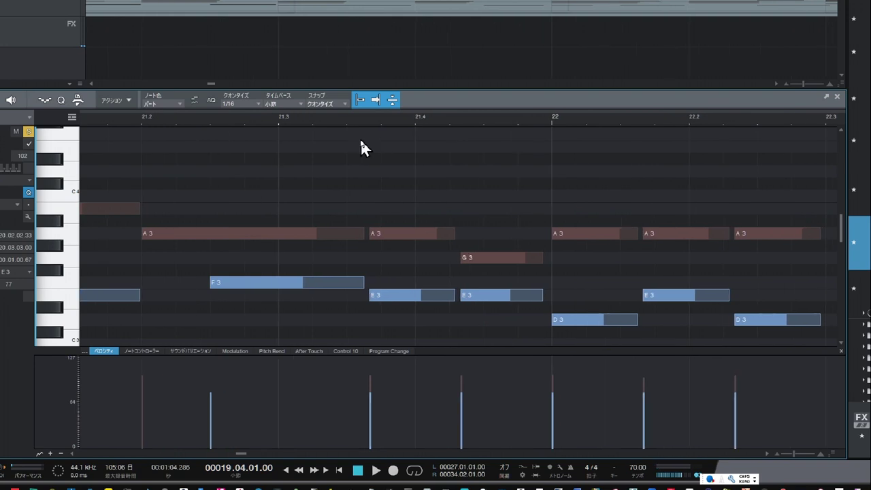
left_click(359, 101)
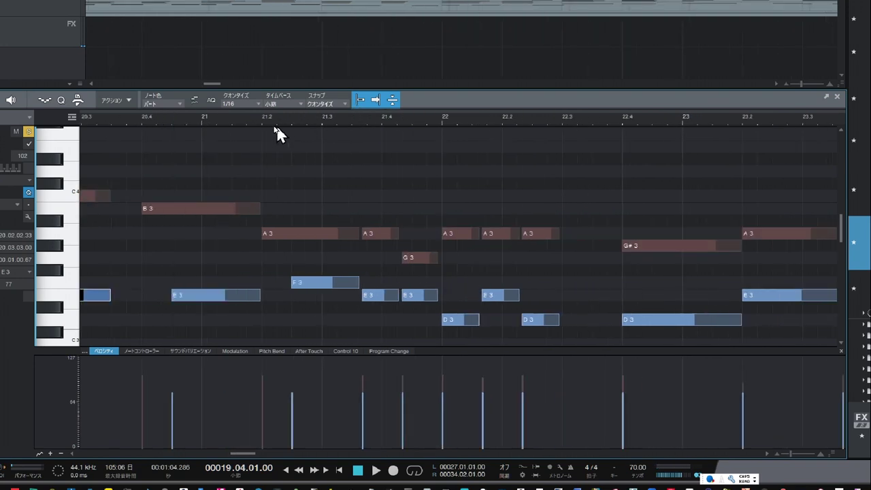
left_click(237, 116)
key("space")
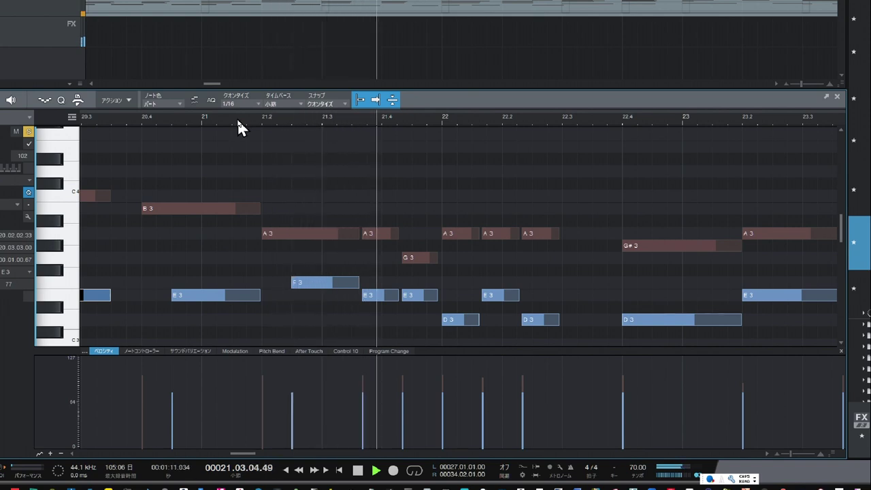
key("space")
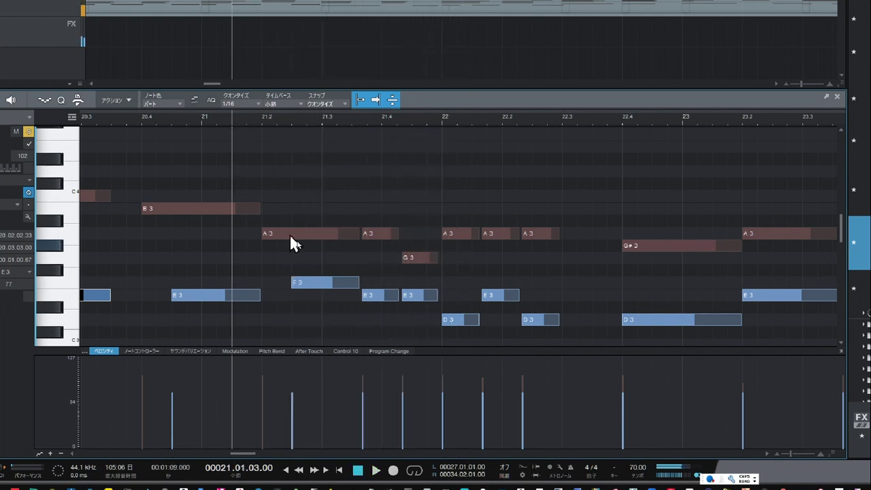
Try raising the E3 harmony note just before 21.4 to F3, and play the passage twice from 21.1.3.
left_click(368, 297)
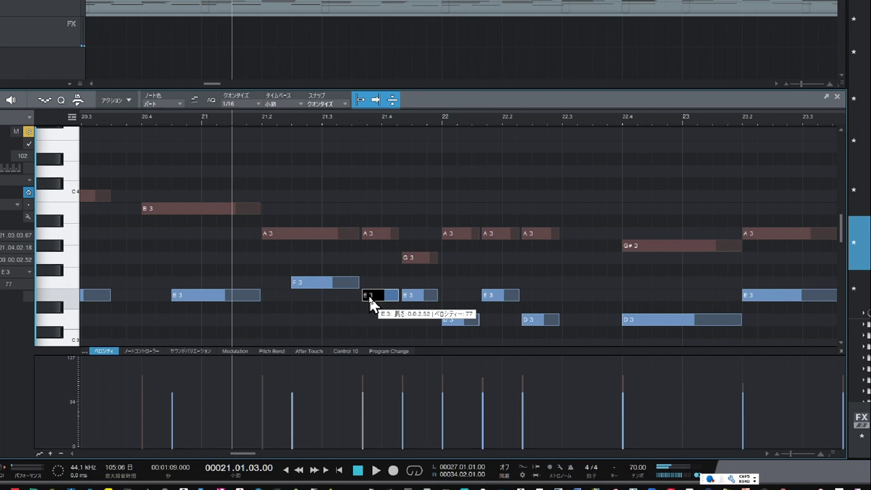
key("alt+Up")
key("space")
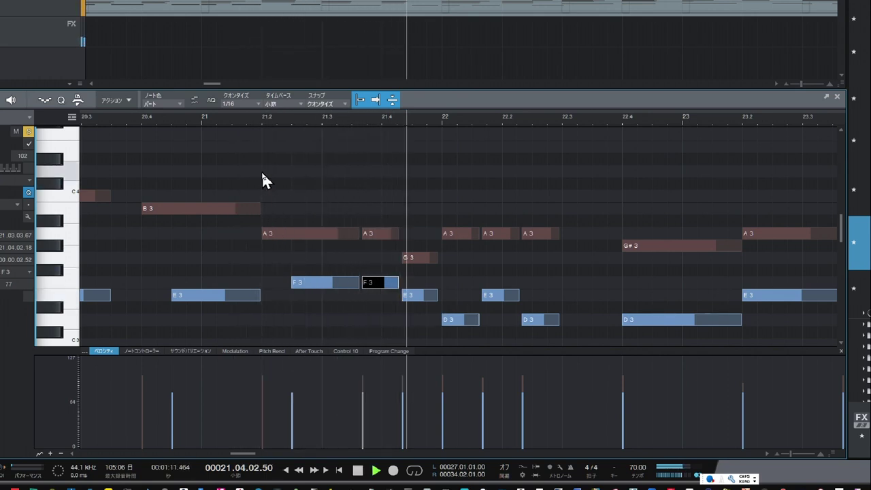
key("space")
key("space")
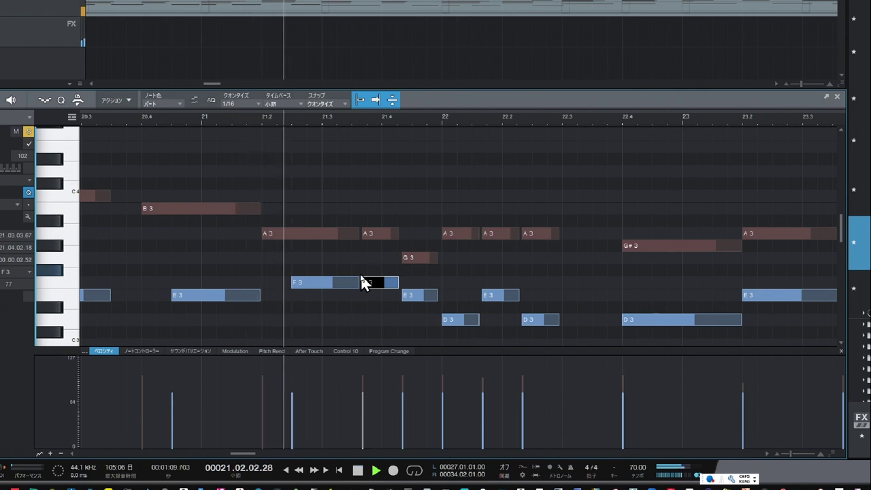
key("space")
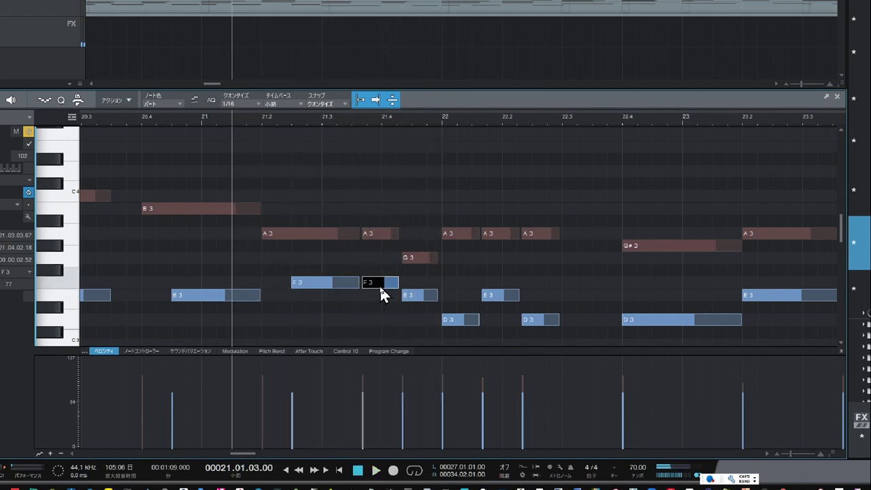
Try raising the harmony note just before 21.4 to A3, and listen from 21.1.3.
key("Up")
key("Up")
key("Up")
key("Up")
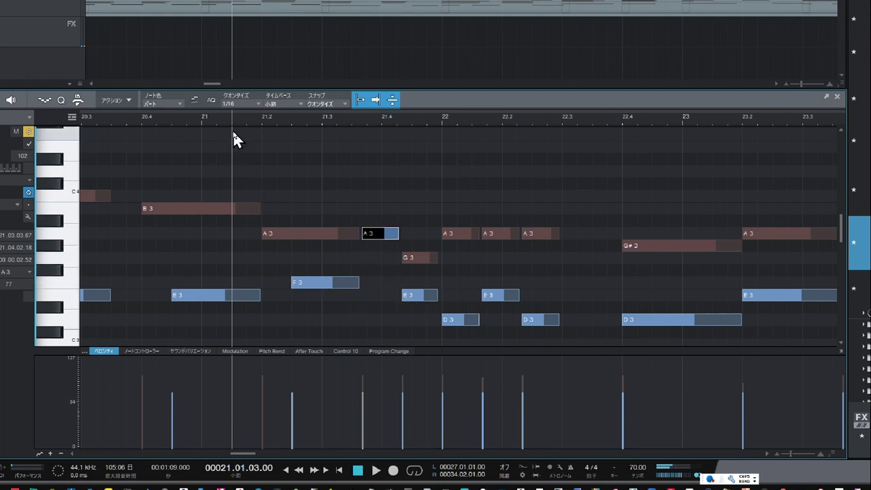
key("space")
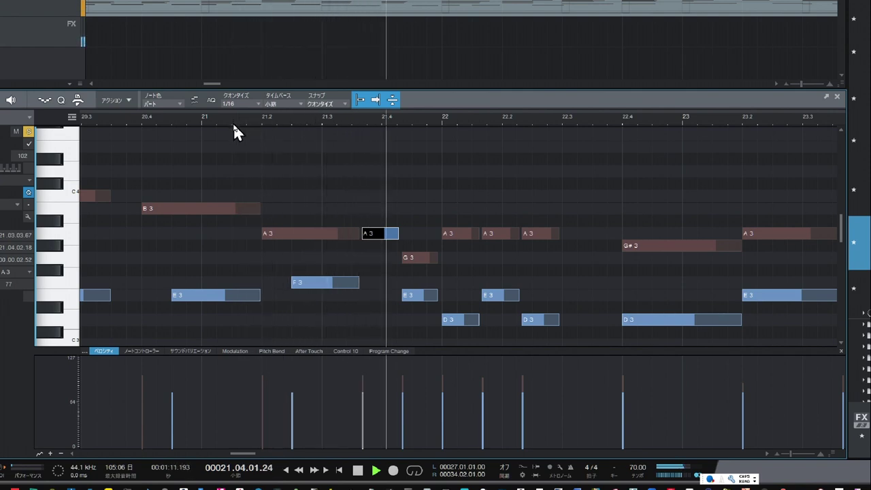
key("space")
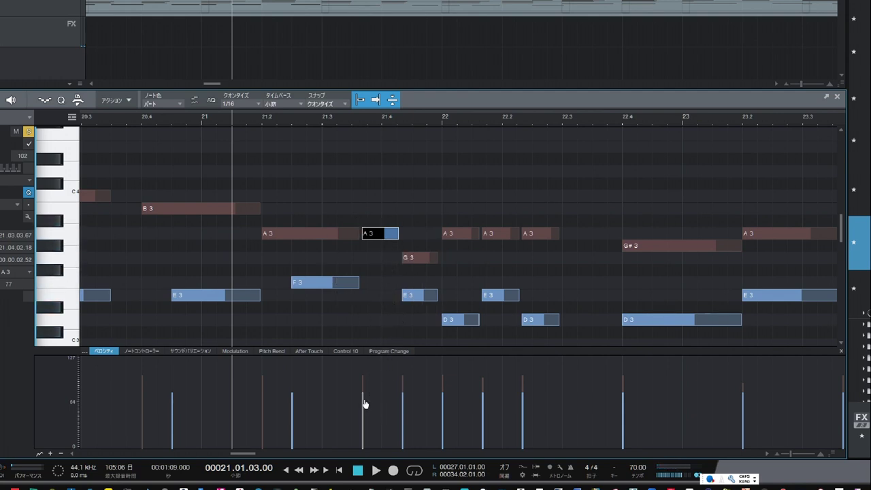
Lower the velocity of the harmony note just before 21.4 to 43 and play back from 21.1.3.
left_click_drag(364, 404, 363, 430)
key("space")
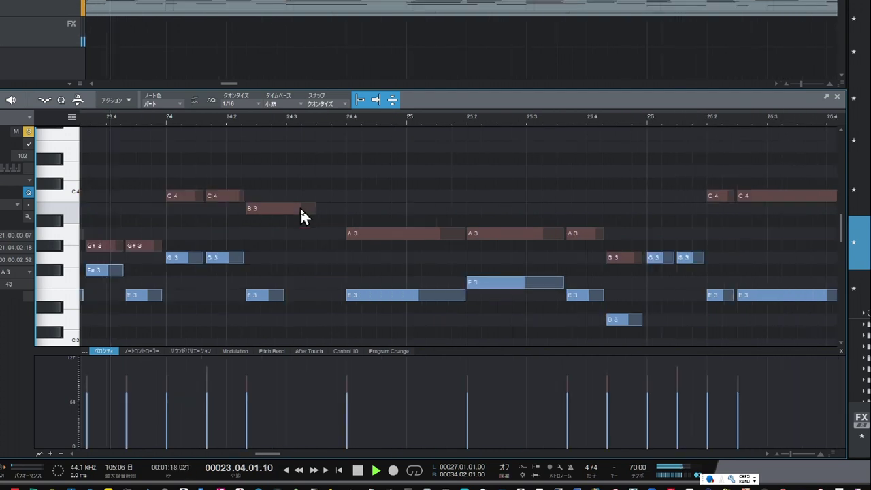
key("space")
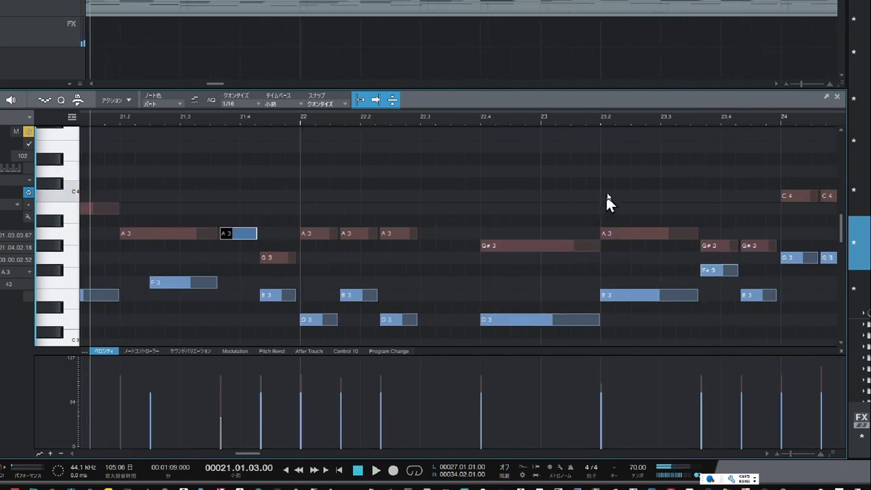
Listen to the harmony in bar 23 by playing back from 23.1.4.
left_click_drag(654, 127, 290, 126)
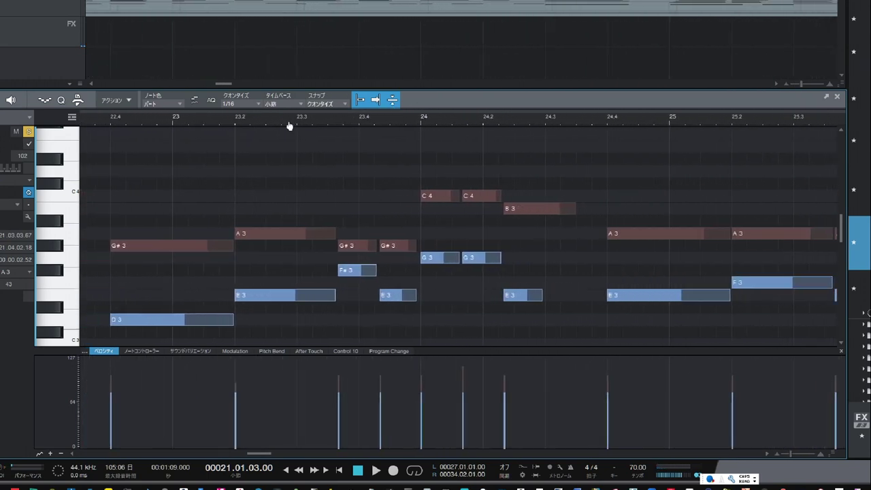
left_click(215, 121)
key("space")
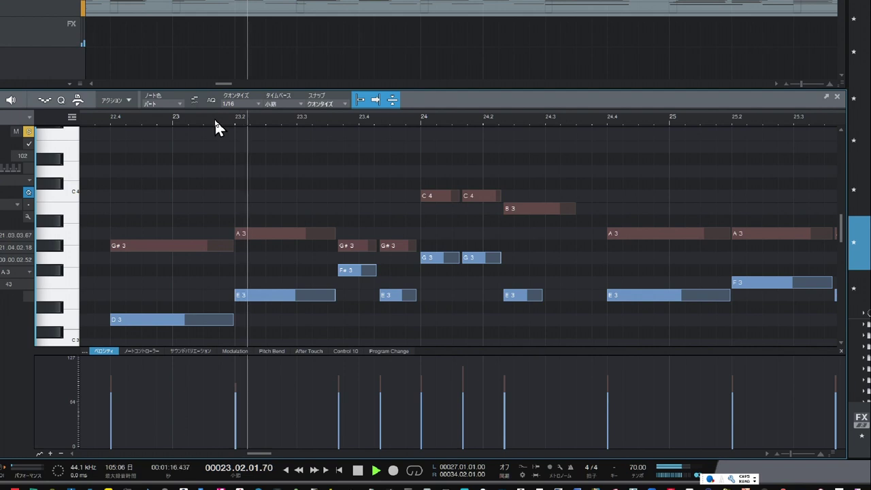
left_click(215, 120)
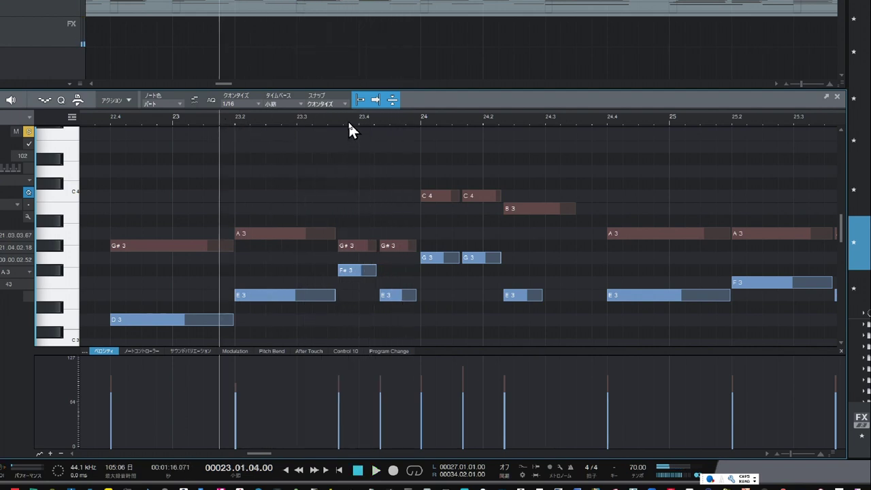
Try the harmony note just before 21.4 at F3 again, and play back from 20.3.3.
scroll(348, 130, "up", 2)
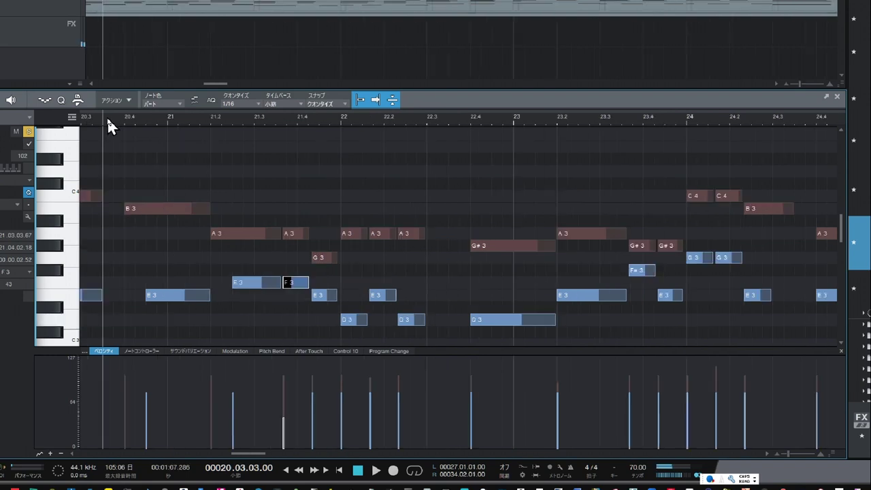
key("space")
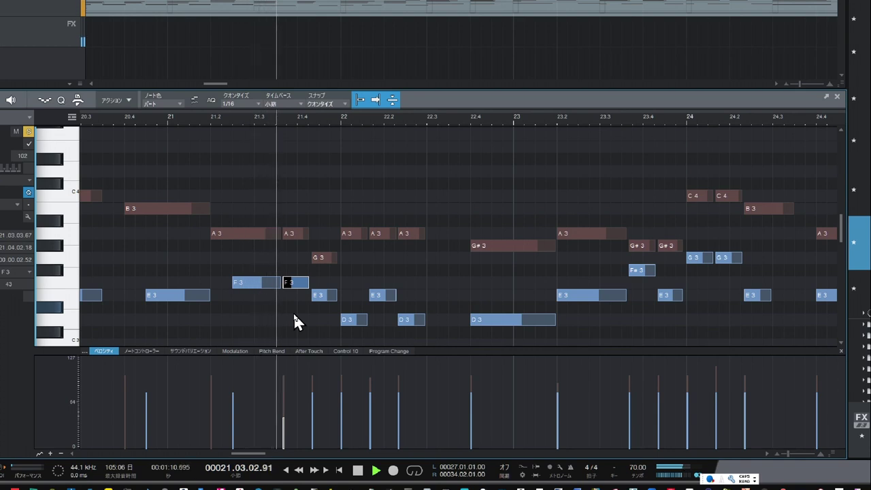
key("space")
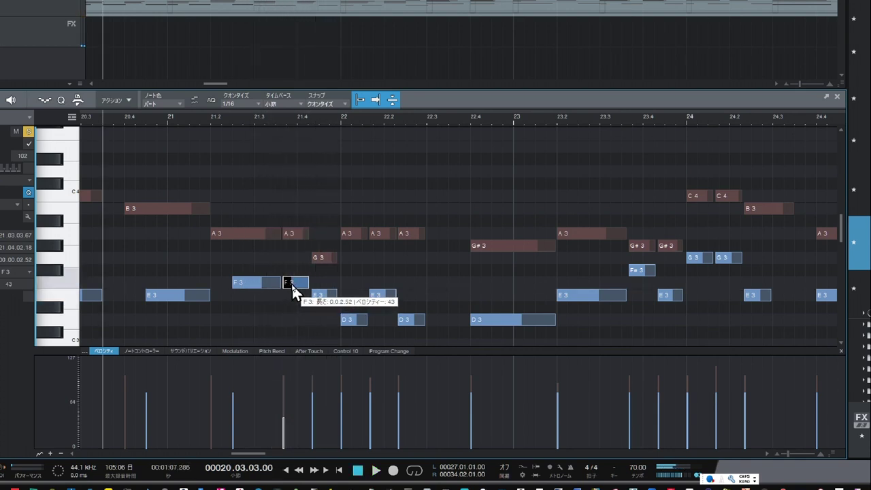
Try raising the harmony note just before 21.4 to G3, and listen from 20.3.3 and from 21.1.3.
key("Up")
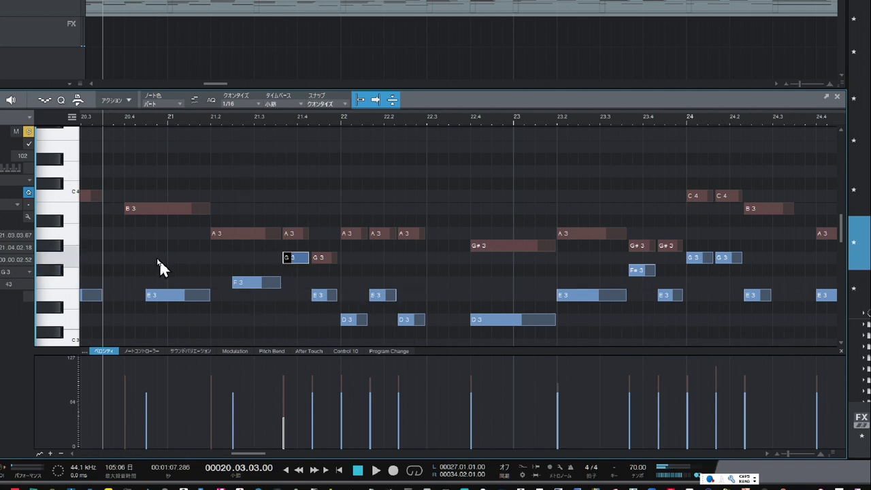
key("space")
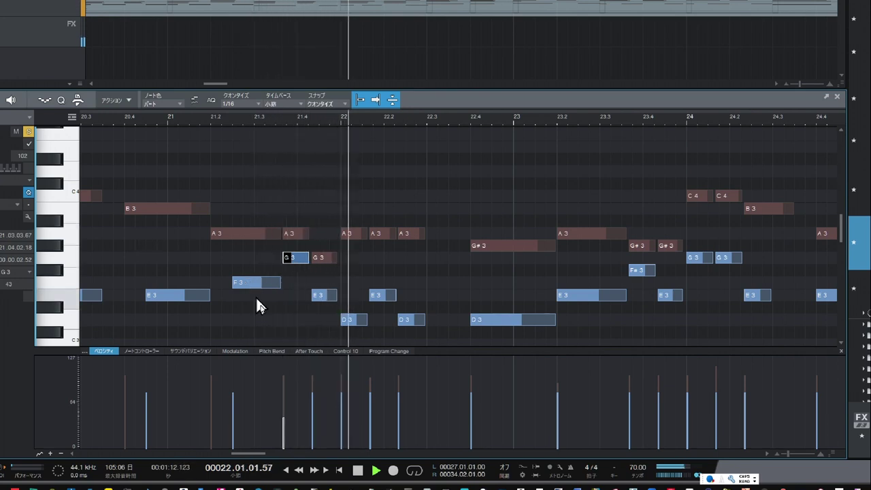
key("space")
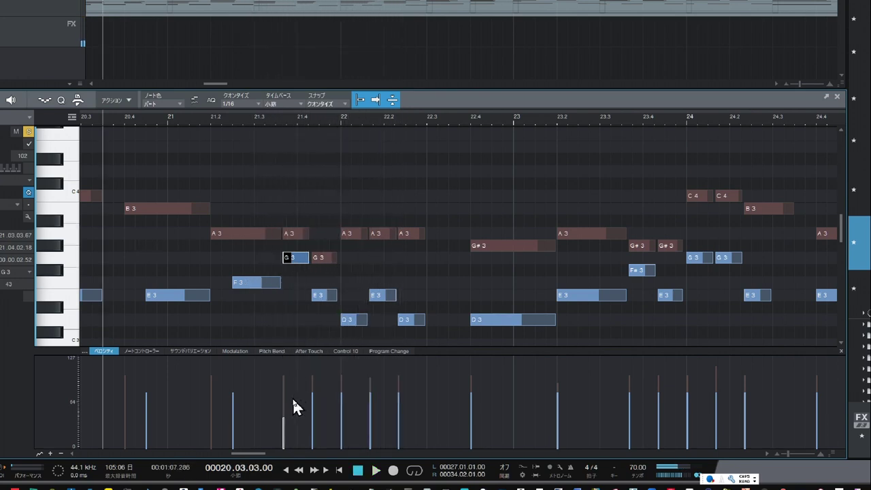
left_click(194, 117)
key("space")
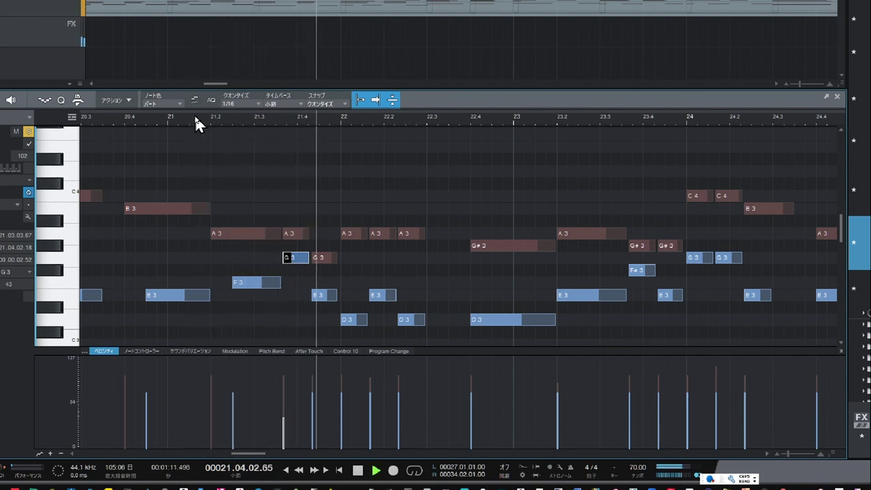
key("space")
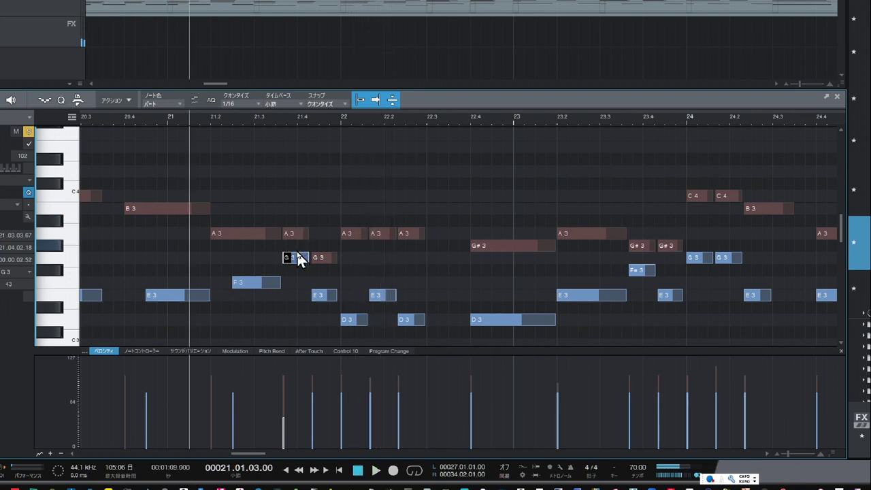
Lower the harmony note just before 21.4 to E3 and play back from 21.1.3 through bar 23.
left_click_drag(297, 264, 299, 299)
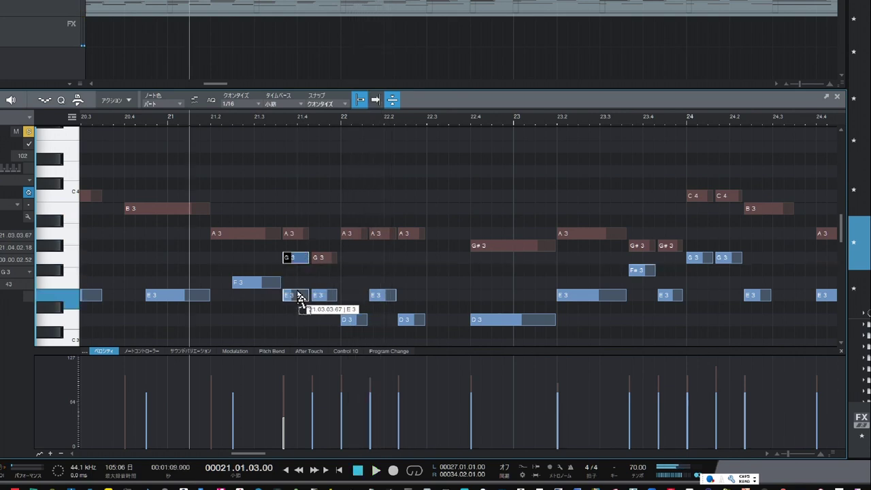
key("space")
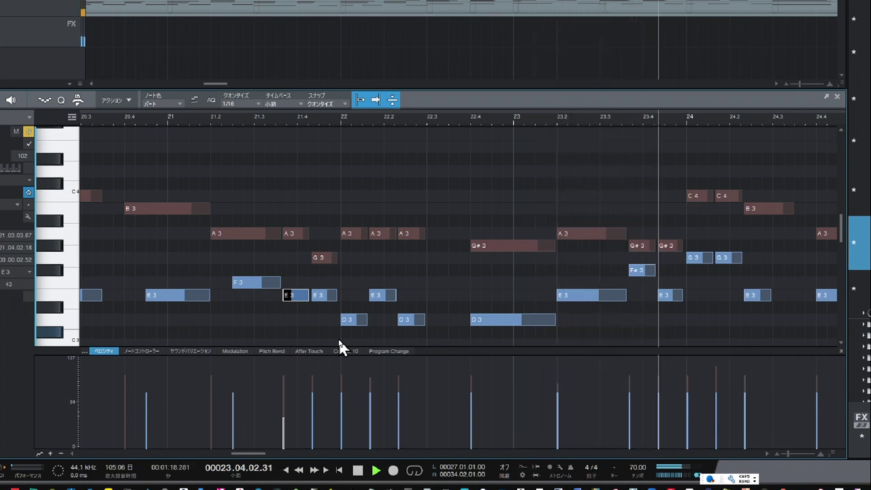
key("space")
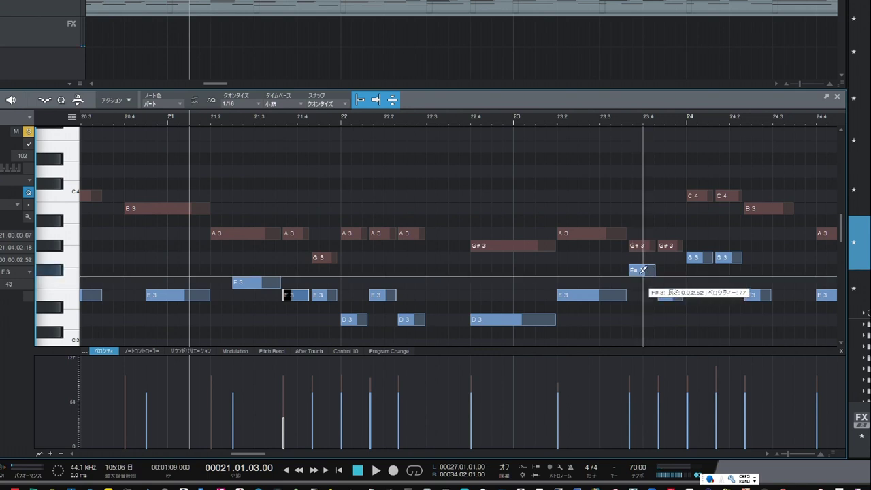
Try lowering the F#3 harmony note just before 23.4 to E3, and play back from 21.1.3 into bar 24.
left_click(648, 280)
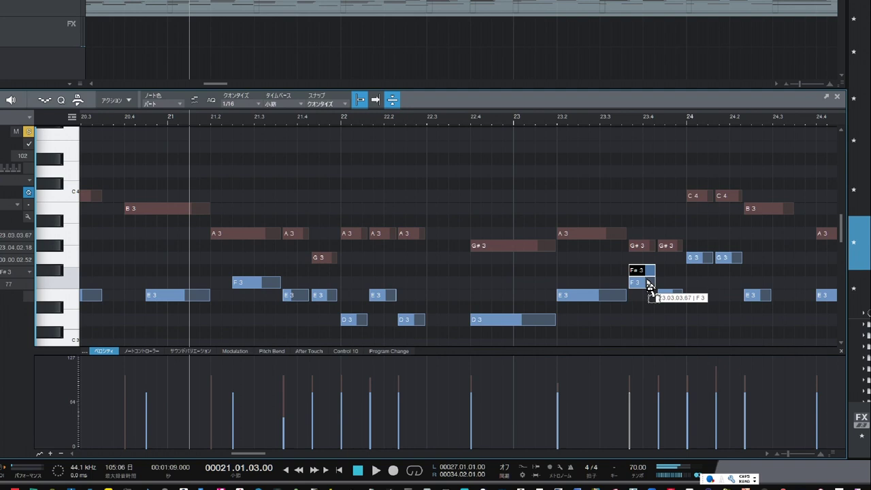
left_click_drag(648, 291, 648, 304)
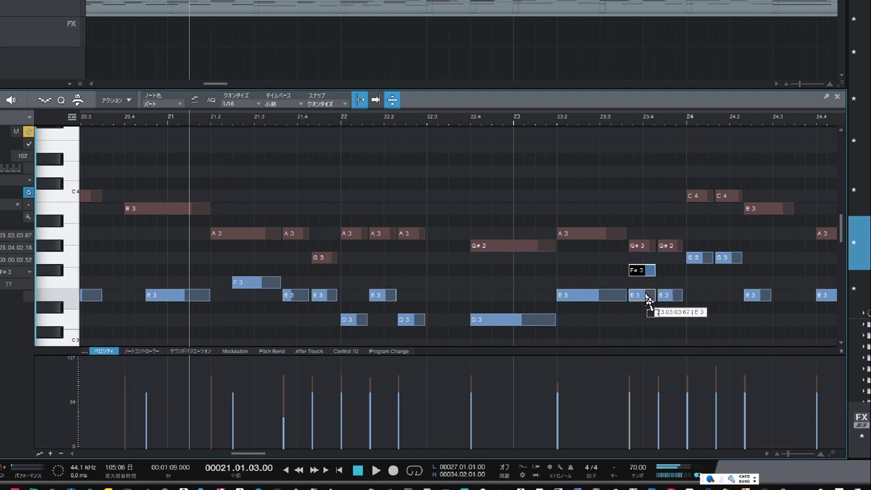
key("space")
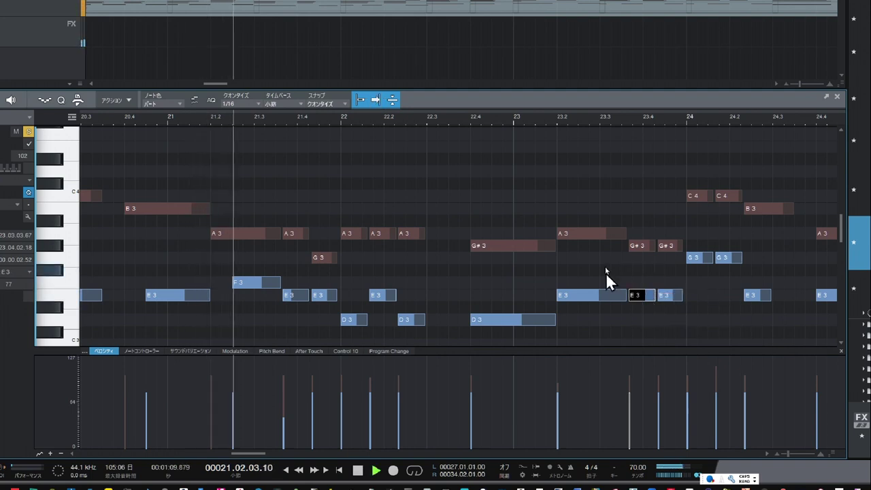
left_click_drag(539, 122, 357, 118)
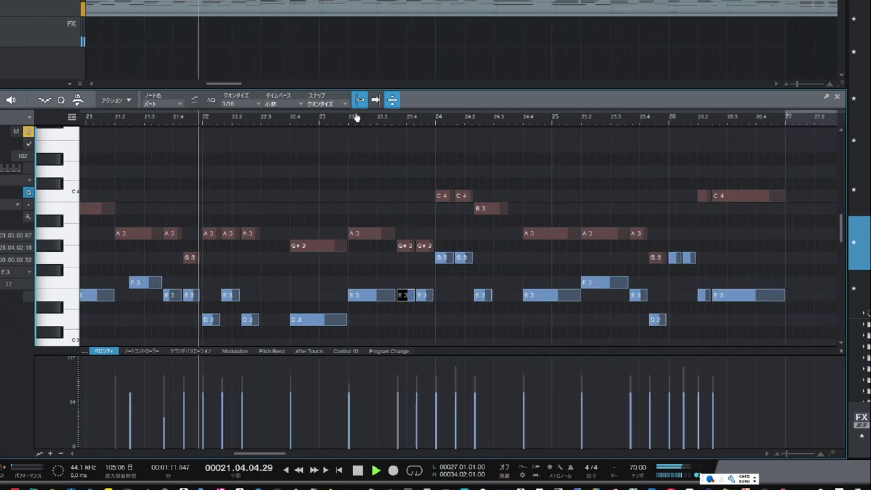
left_click_drag(366, 119, 363, 127)
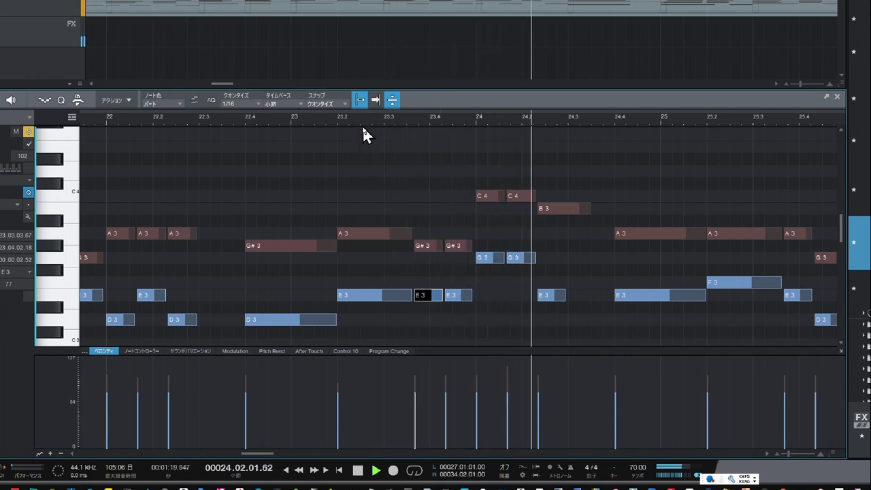
key("space")
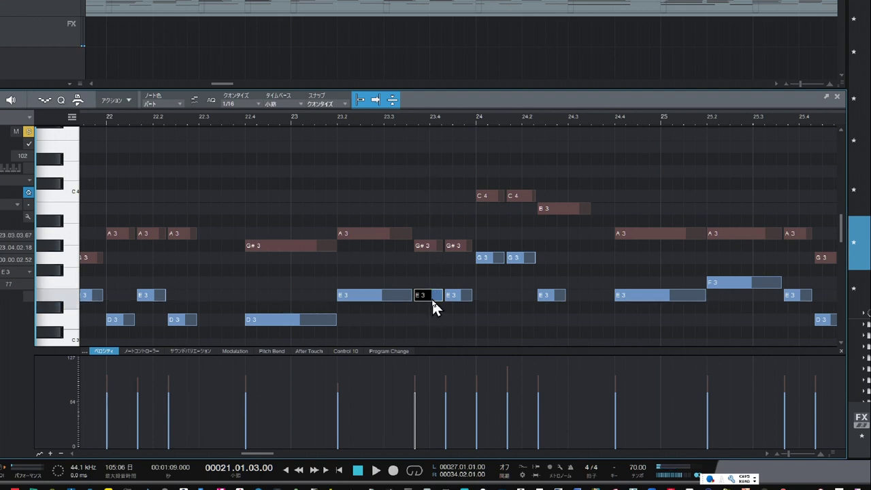
Lower the harmony note just before 23.4 to D3 and play back from 21.1.3.
left_click_drag(437, 308, 433, 326)
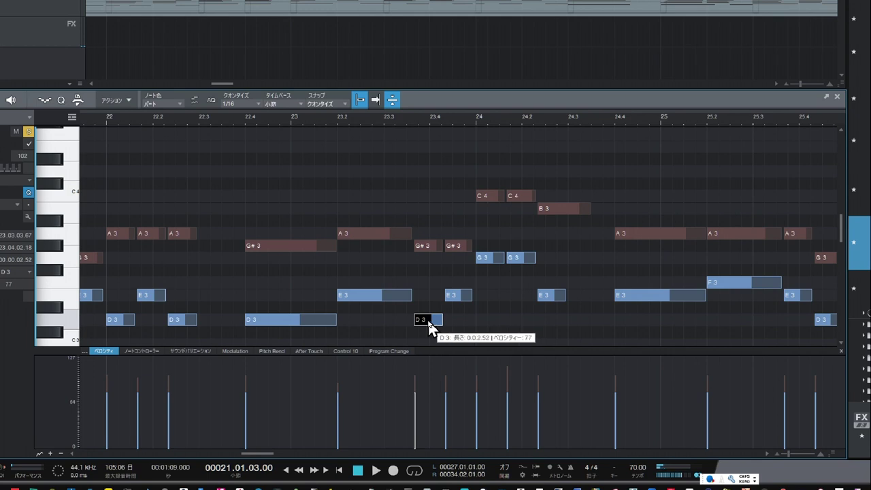
key("space")
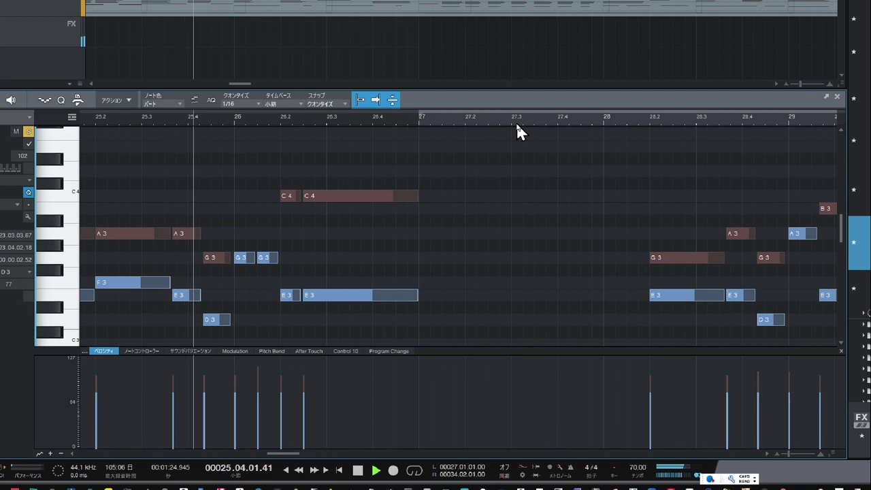
Listen to the harmony against the melody from 23.4.3 into bar 25.
key("space")
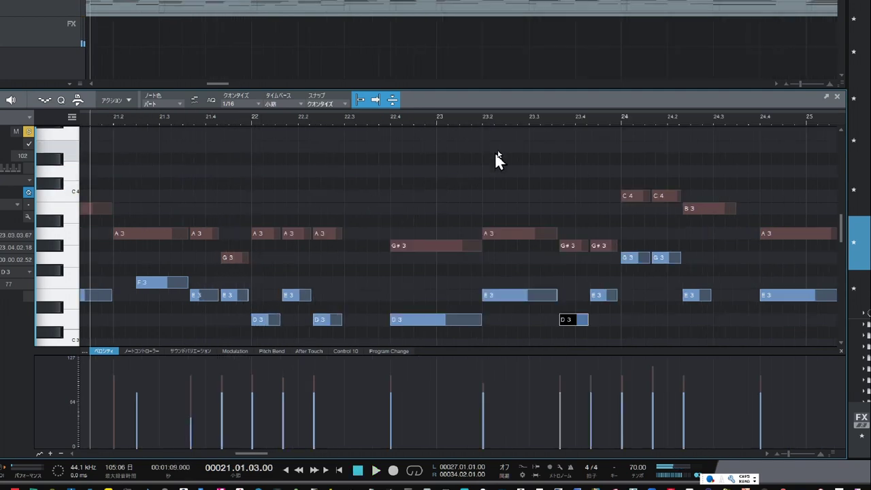
left_click_drag(511, 125, 80, 124)
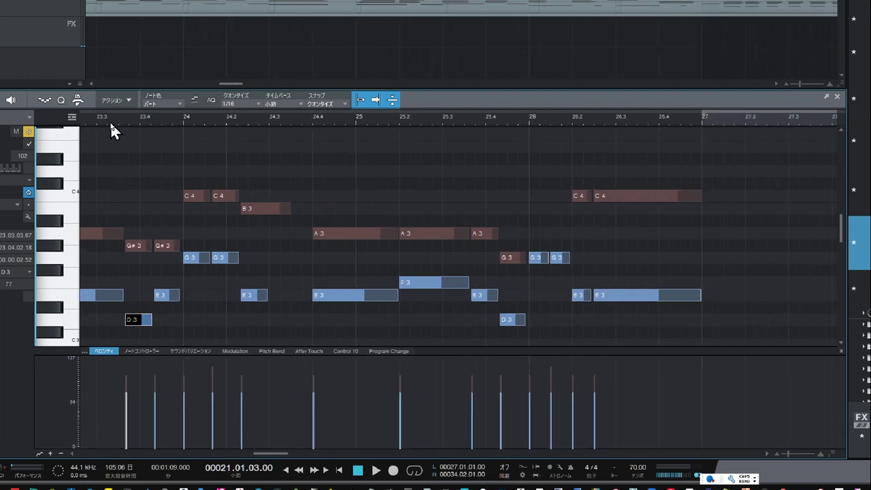
left_click(166, 120)
key("space")
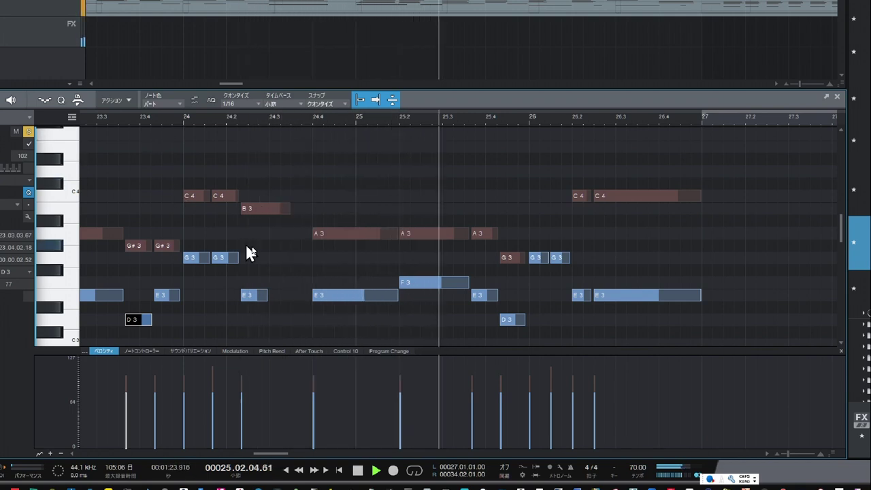
key("space")
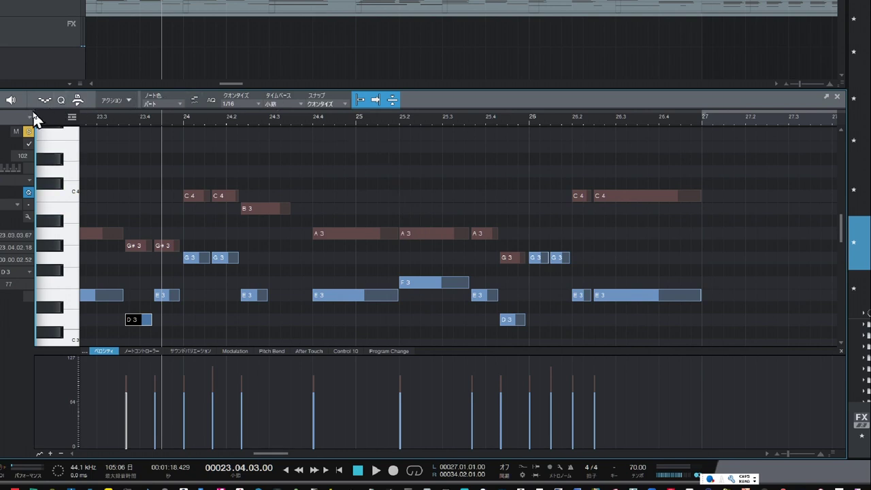
Raise the F3 harmony note at 25.2 to G3 and play back from 24.3.3.
left_click(414, 280)
left_click_drag(414, 280, 415, 275)
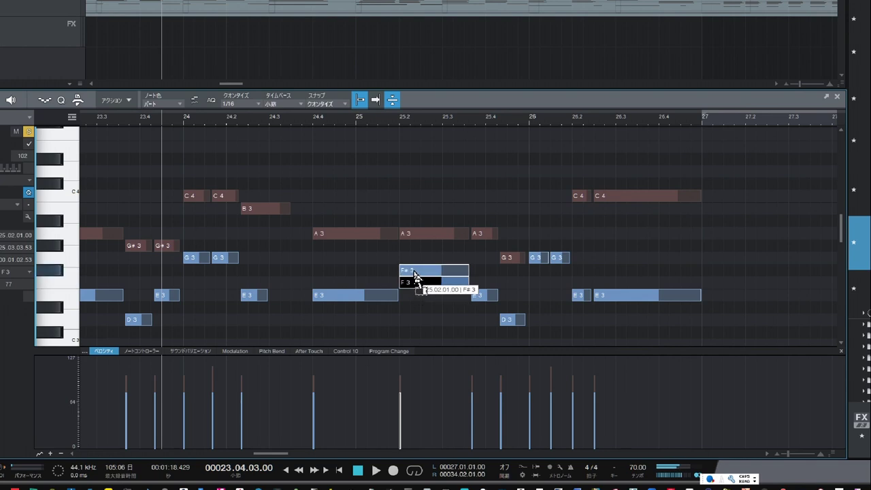
mouse_move(415, 275)
left_mouse_down()
mouse_move(415, 287)
mouse_move(416, 265)
left_mouse_up()
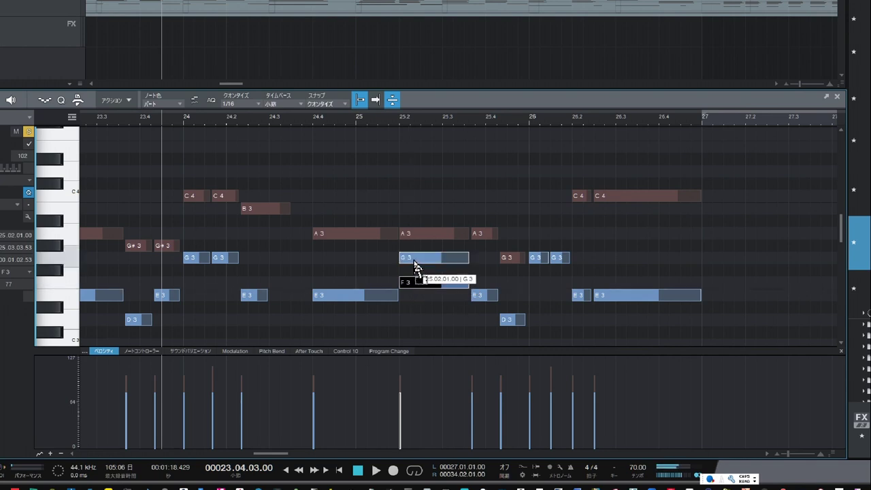
left_click(292, 121)
key("space")
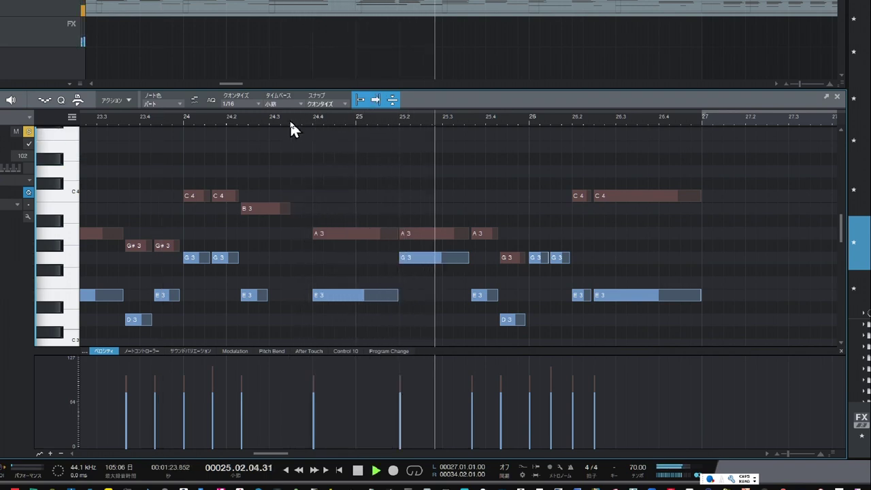
key("space")
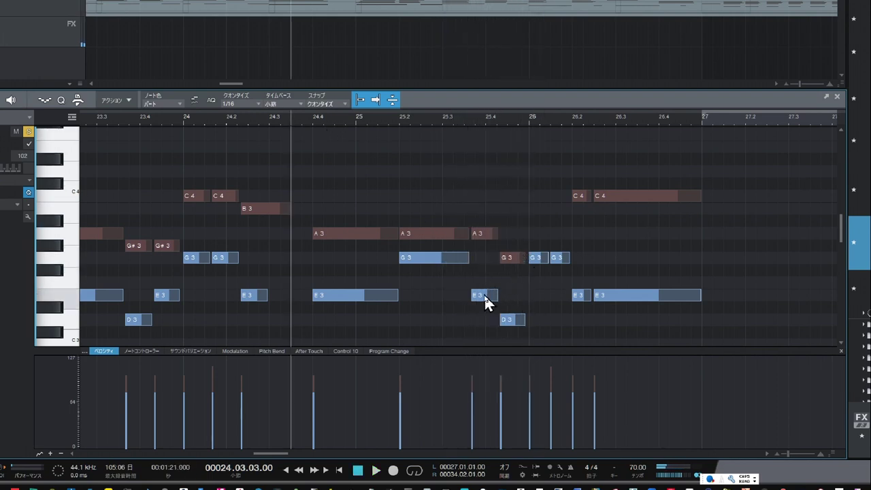
Try raising the E3 harmony note just before 25.4 to F3, and play back from 24.3.3.
left_click_drag(485, 299, 488, 283)
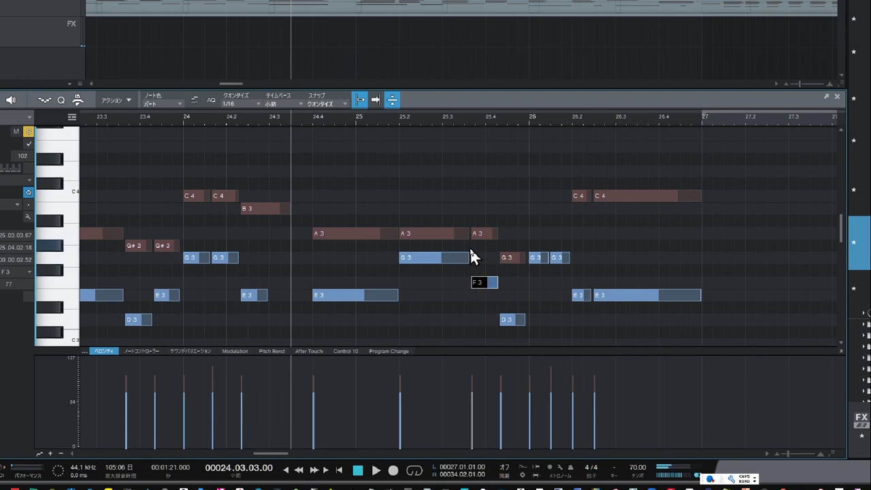
key("space")
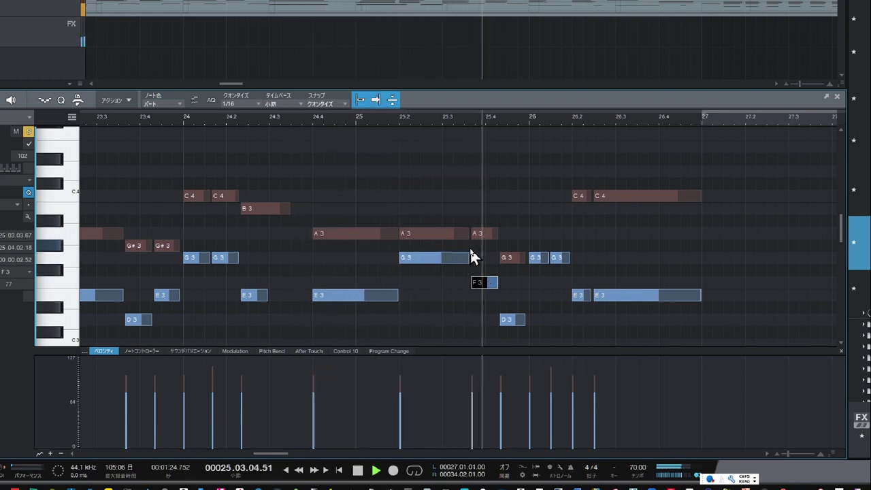
key("space")
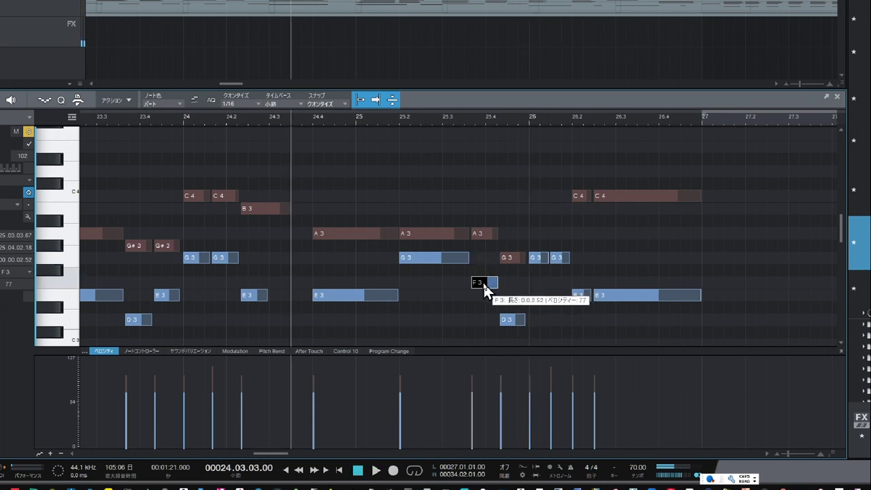
Lower the harmony note just before 25.4 to D3 and play back from 25.2.4.
left_click_drag(485, 289, 486, 326)
left_click(436, 117)
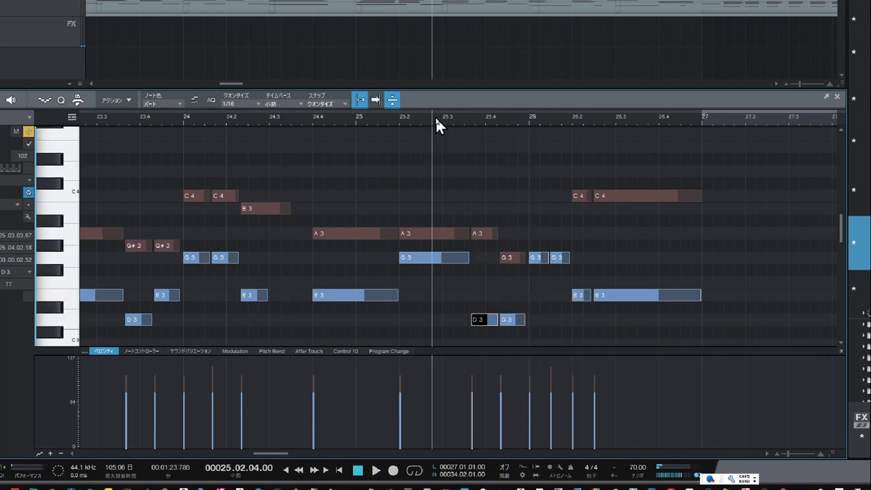
key("space")
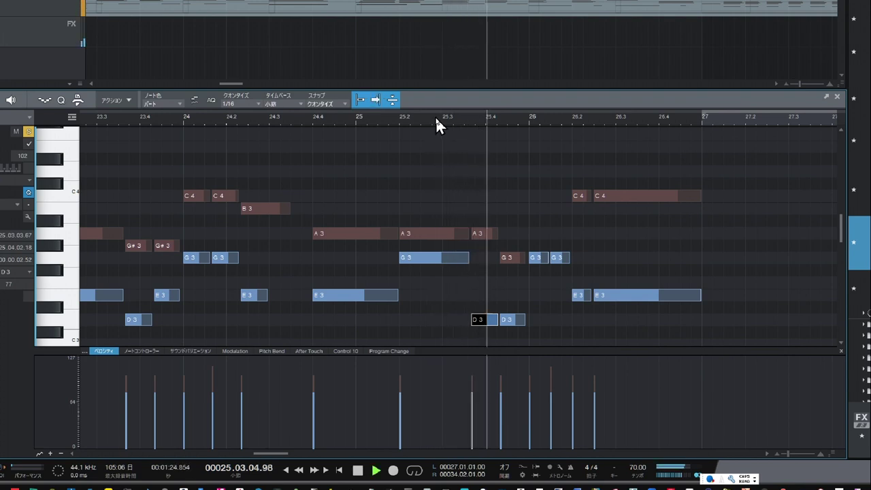
key("space")
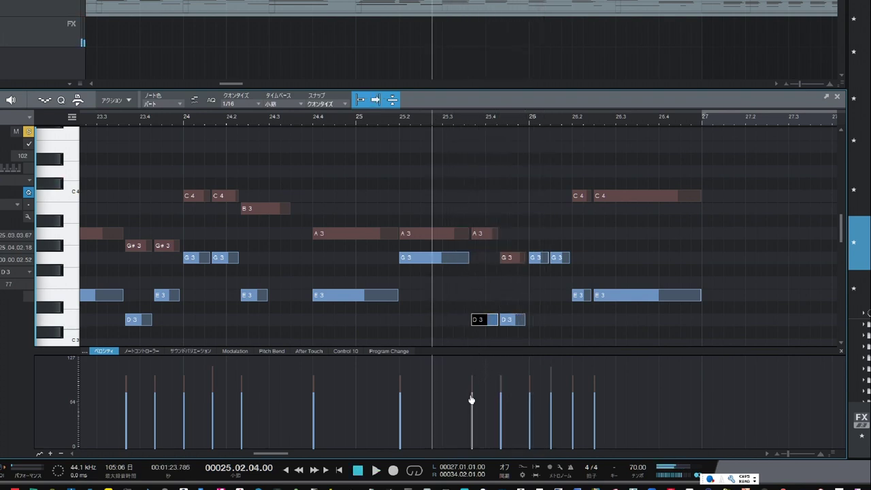
Lower the velocity of the D3 harmony note just before 25.4 to 59, and play back from 25.2.4 through bar 29.
mouse_move(471, 399)
left_mouse_down()
mouse_move(470, 424)
mouse_move(470, 413)
left_mouse_up()
key("space")
mouse_move(471, 412)
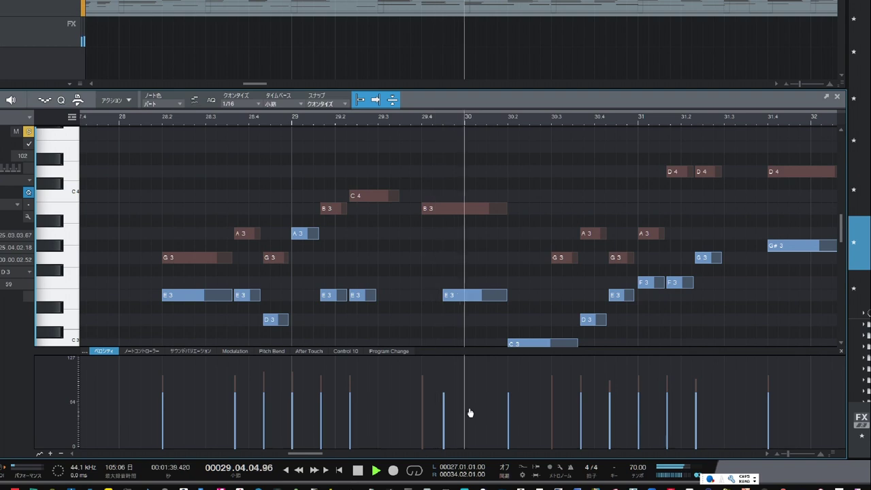
key("space")
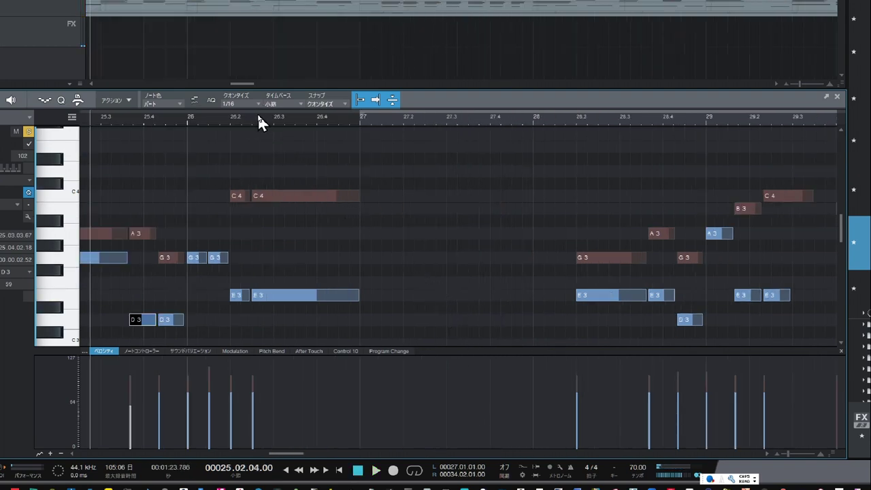
Extend the start of the long E3 harmony note before bar 30 back to 29.4, and play back from bar 29 into bar 31.
left_click_drag(497, 126, 8, 129)
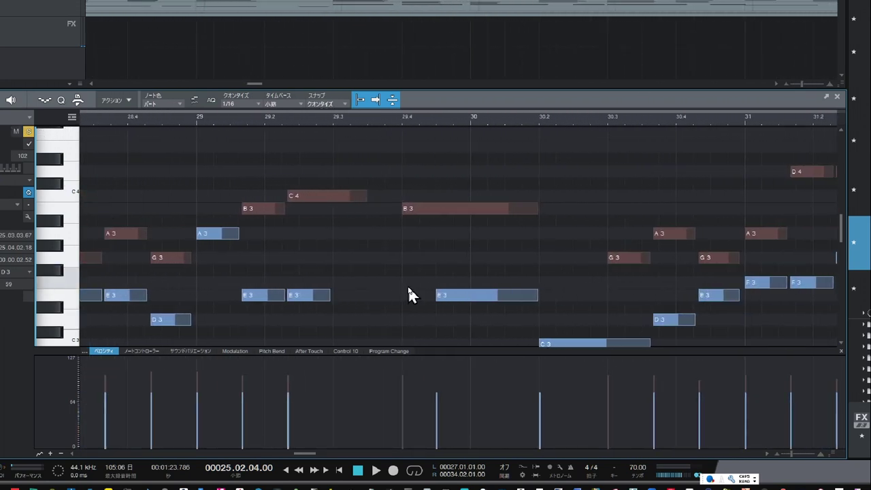
left_click_drag(432, 297, 403, 299)
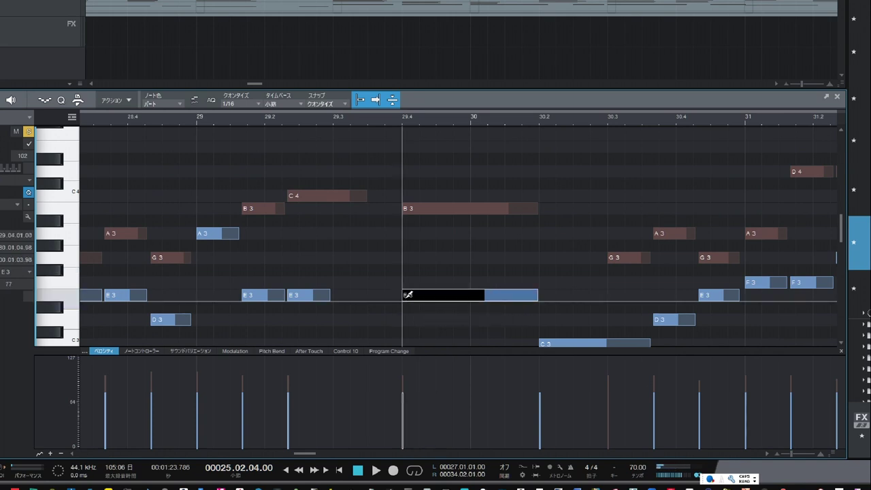
left_click(191, 124)
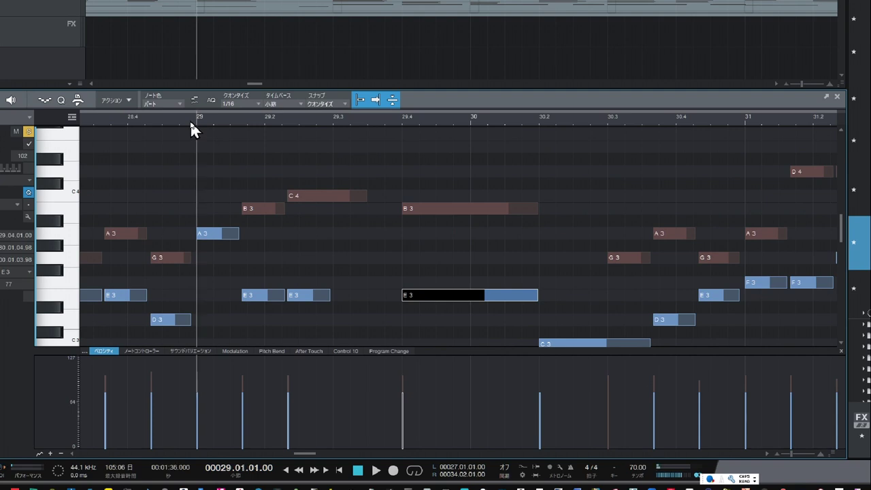
key("space")
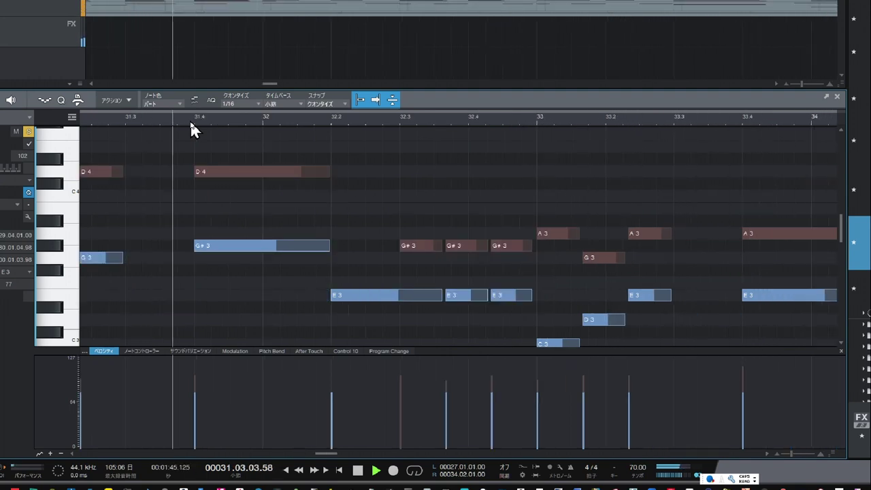
key("space")
Listen to the harmony from 31.3.4 into bar 35.
left_click_drag(557, 129, 64, 129)
left_click(233, 123)
key("space")
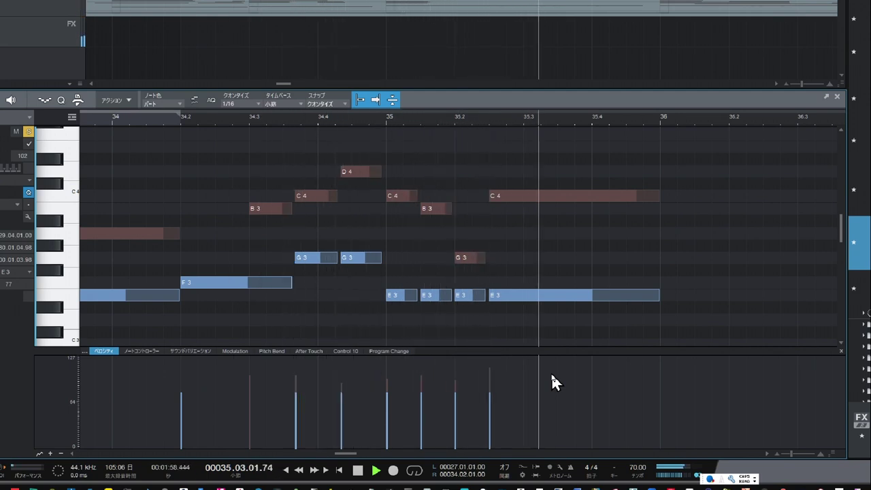
key("space")
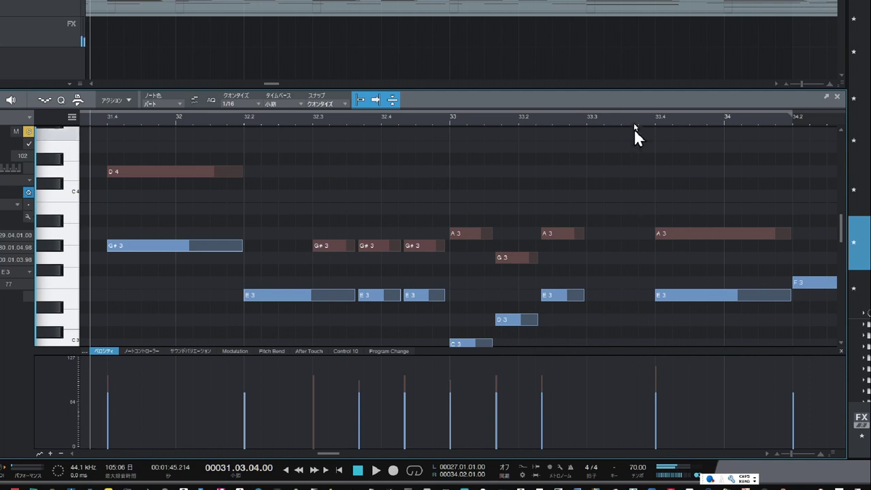
Lower the E3 harmony note at 35.1.3 to D3 and play back from 34.4.2 through bar 35.
left_click_drag(624, 111, 175, 110)
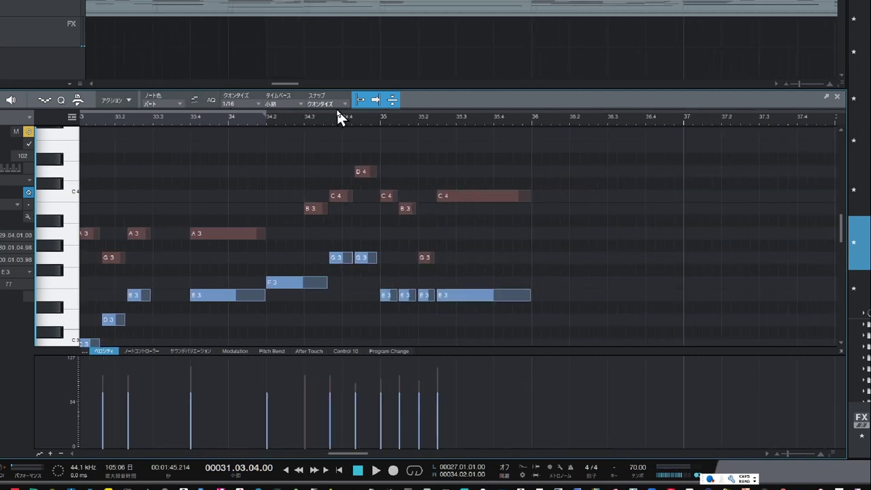
left_click_drag(337, 113, 288, 136)
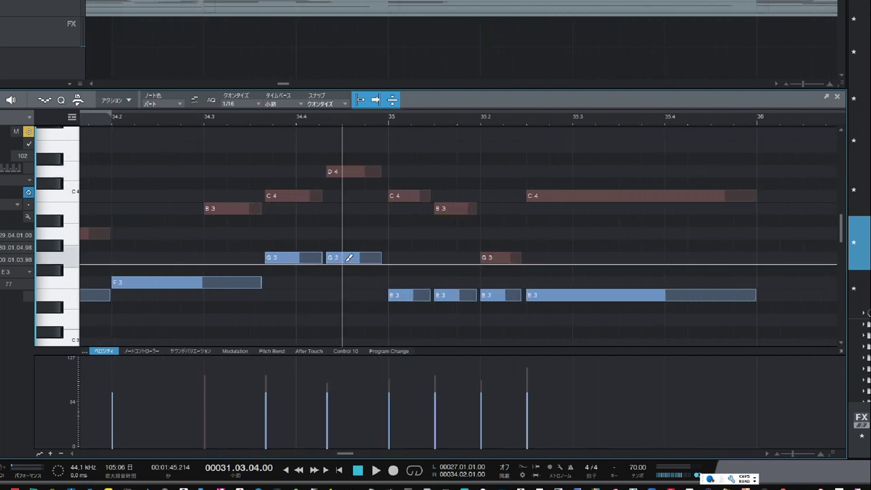
key("3")
key("1")
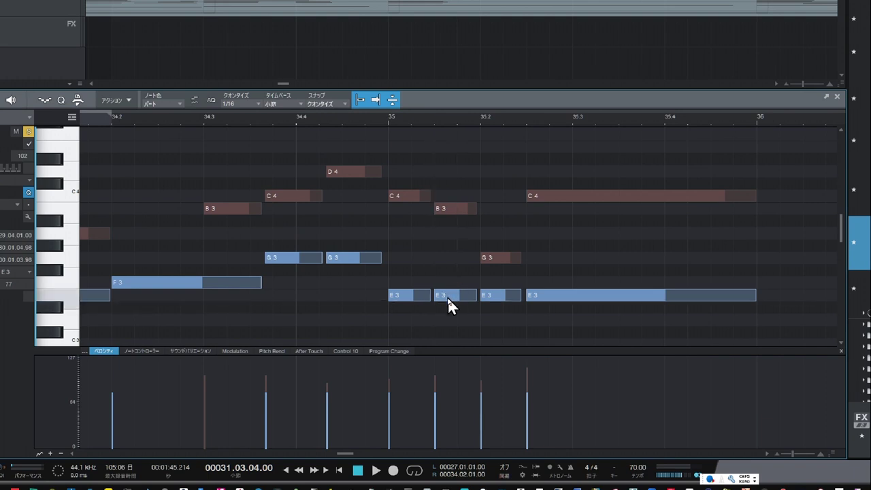
left_click(448, 299)
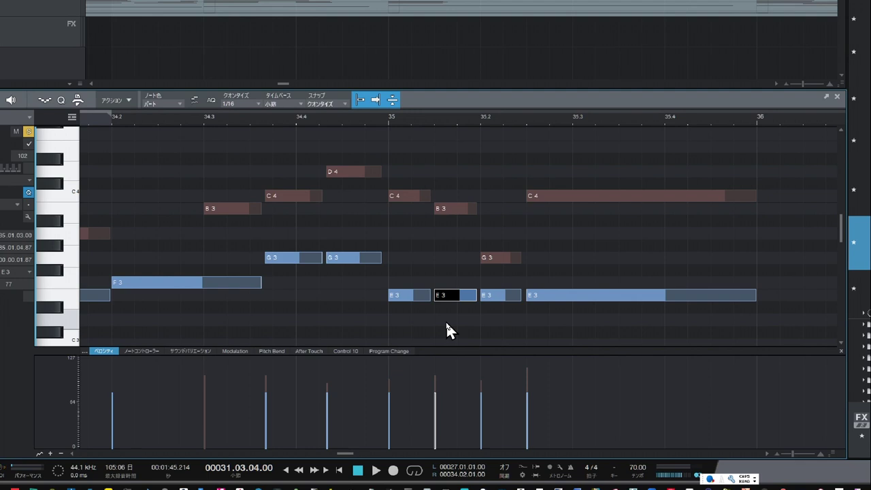
key("Down")
key("Down")
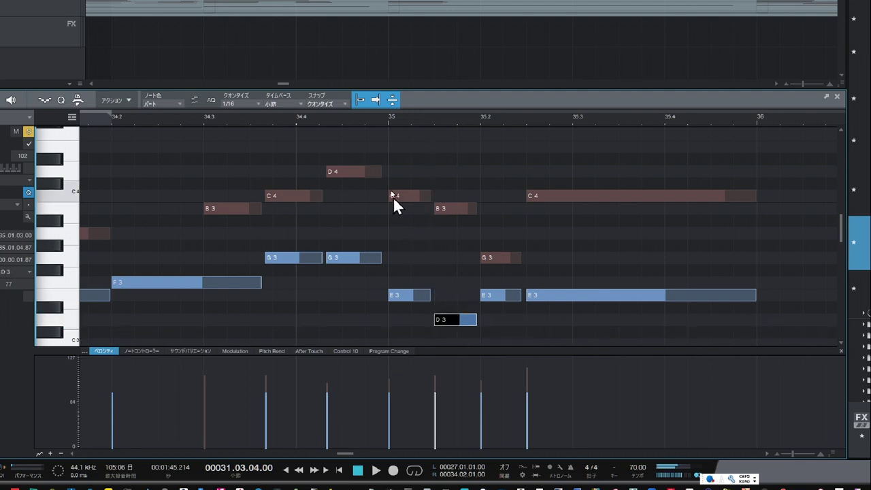
left_click(317, 124)
key("space")
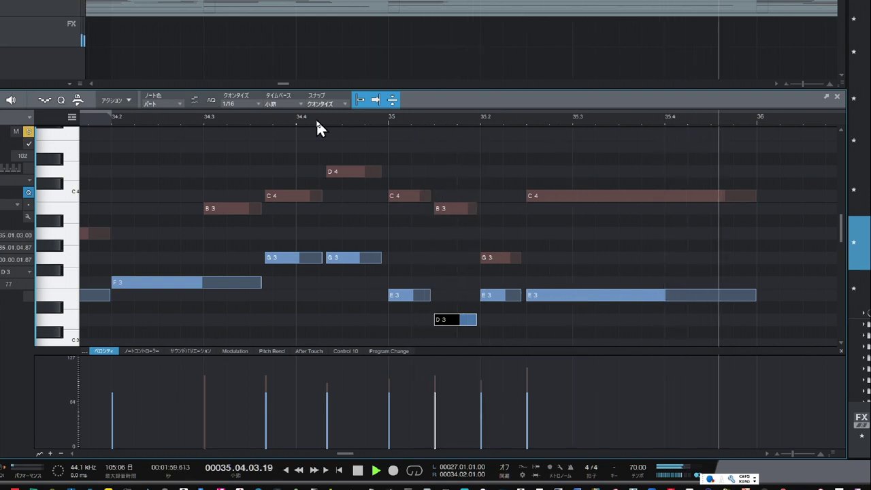
key("space")
Show the whole song and listen to the harmony again from 17.3.4 into bar 21.
left_click_drag(319, 116, 672, 79)
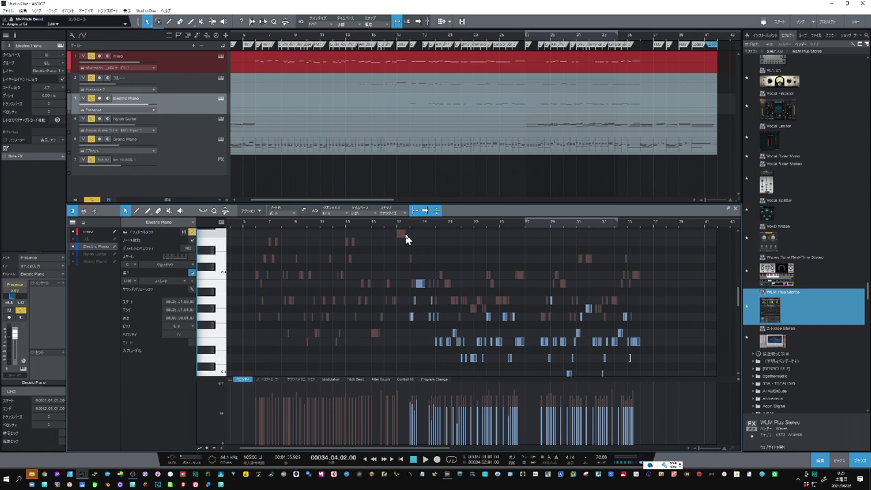
left_click(406, 232)
key("space")
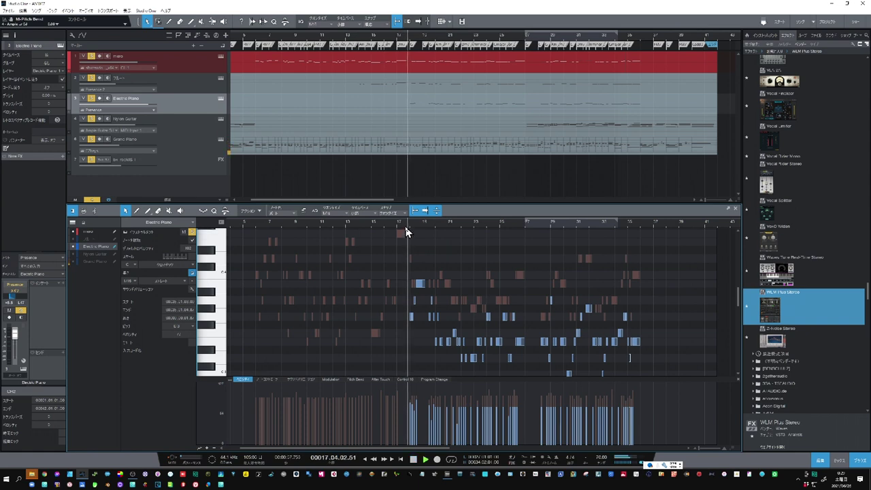
left_click_drag(426, 226, 393, 248)
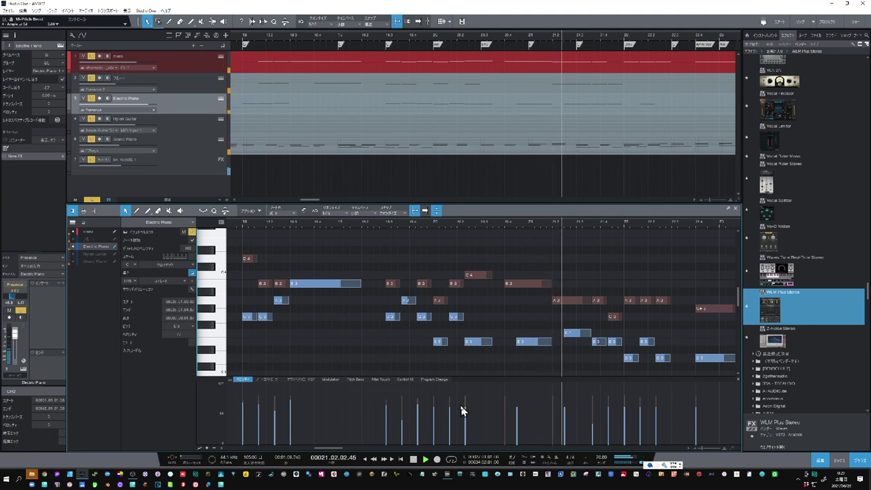
key("space")
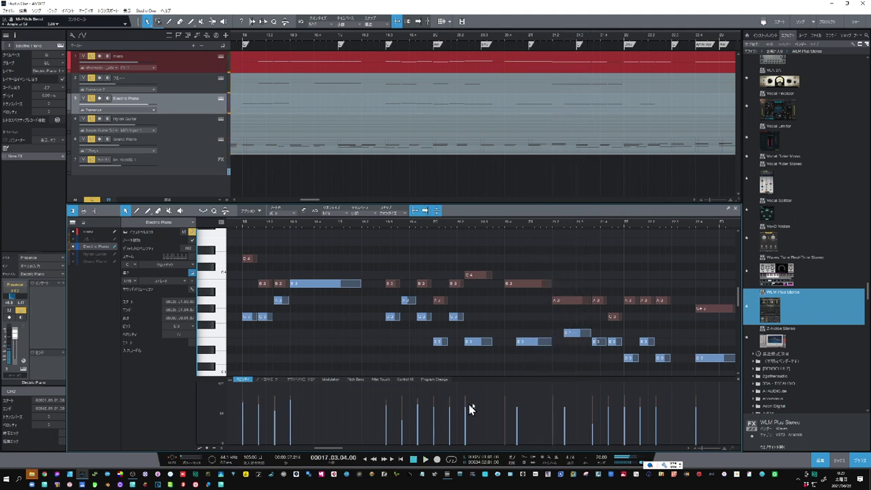
Extend the start of the long E3 harmony note before bar 21 back to the B3 melody note's start, and play back from bar 20.
left_click(512, 341)
left_click_drag(508, 341, 505, 343)
left_click(472, 227)
key("space")
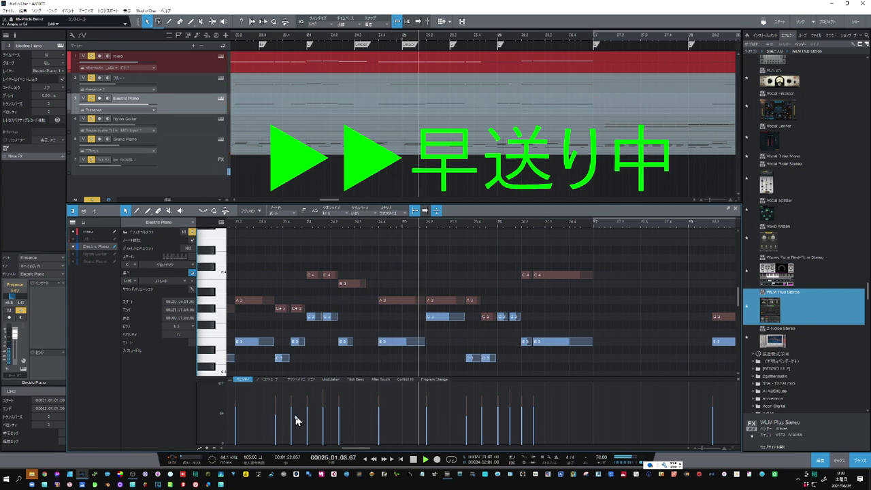
Listen to the harmony again from bar 23 through bar 29, replaying passages to check it against the melody.
left_click(273, 226)
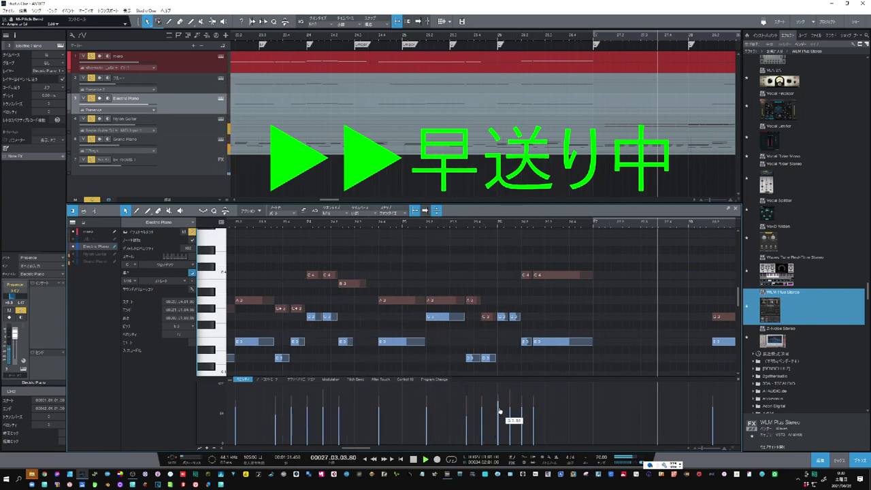
left_click(478, 227)
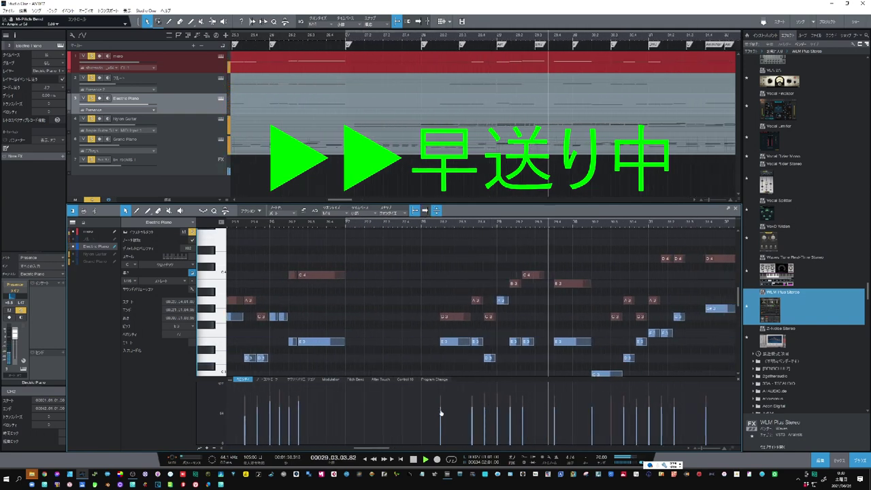
left_click(430, 242)
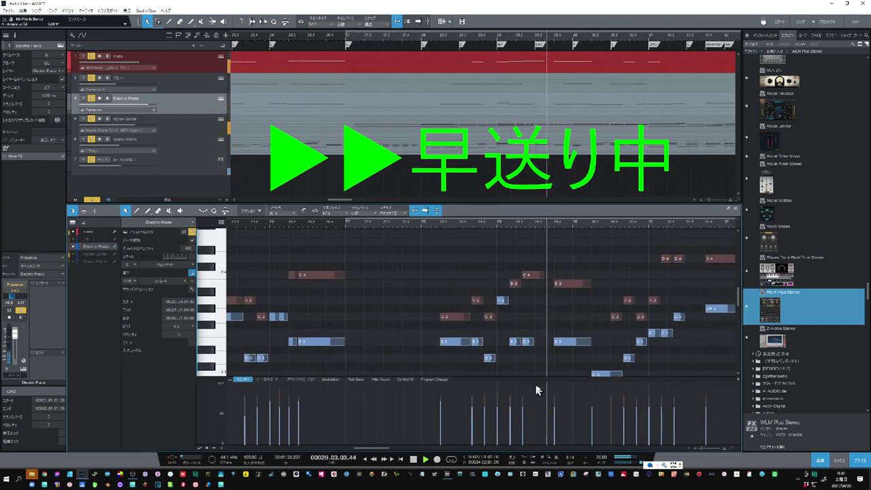
left_click_drag(575, 224, 436, 220)
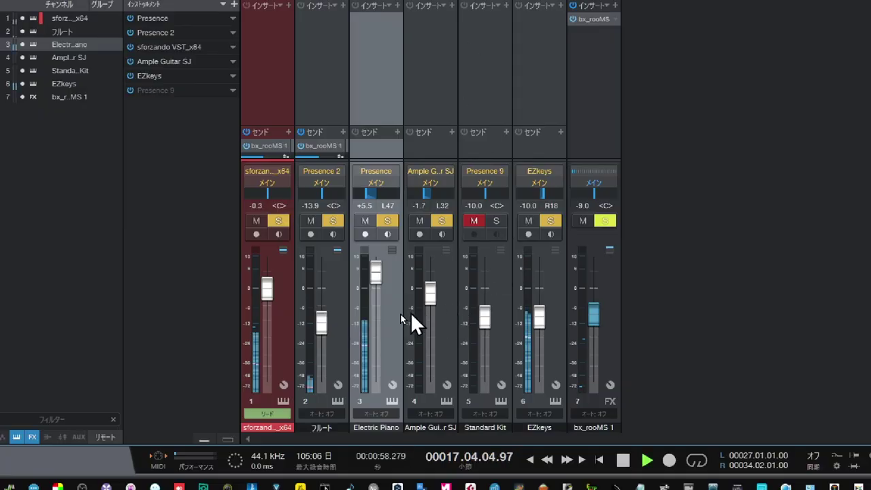
Balance the mixer levels during playback from bar 17, setting the sforzando melody channel to +2.3 dB and Electric Piano to +0.9 dB.
left_click_drag(378, 275, 377, 287)
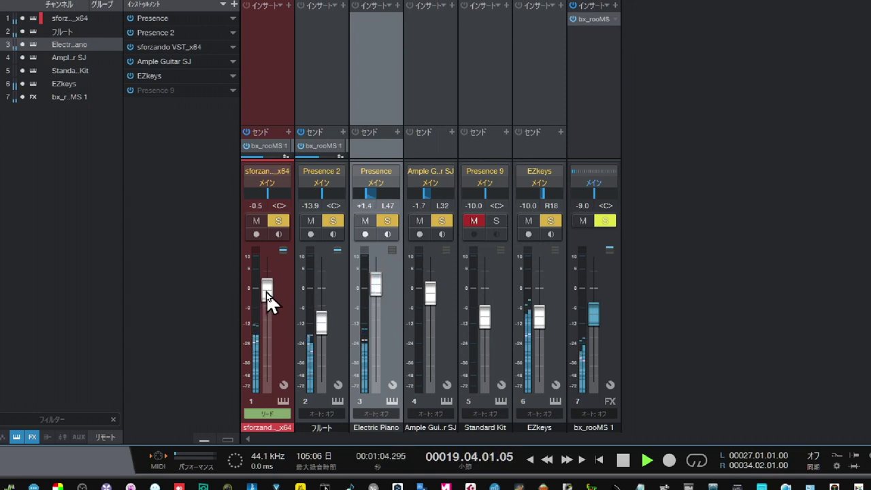
left_click_drag(266, 291, 270, 286)
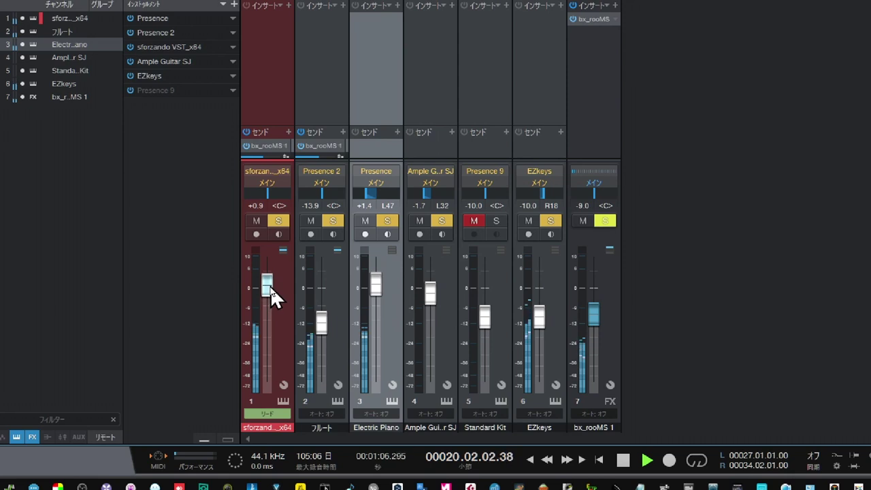
left_click(376, 293)
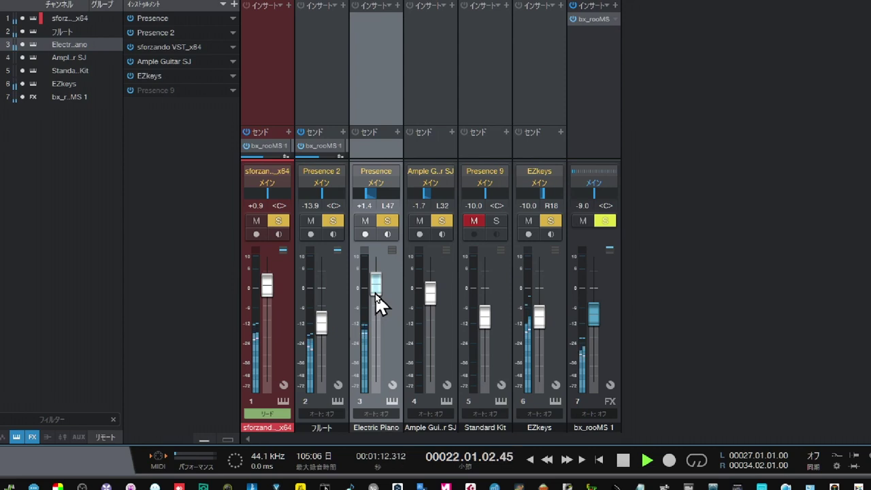
left_click_drag(376, 293, 376, 296)
left_click(264, 294)
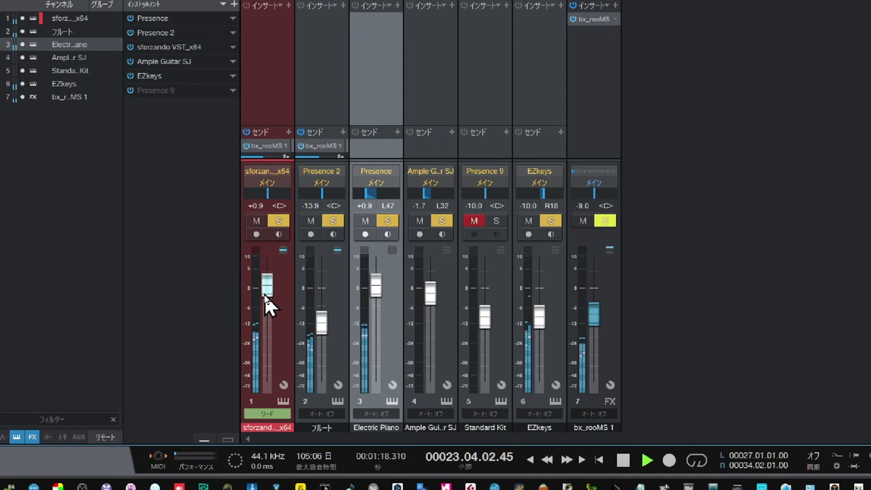
left_click_drag(264, 294, 264, 290)
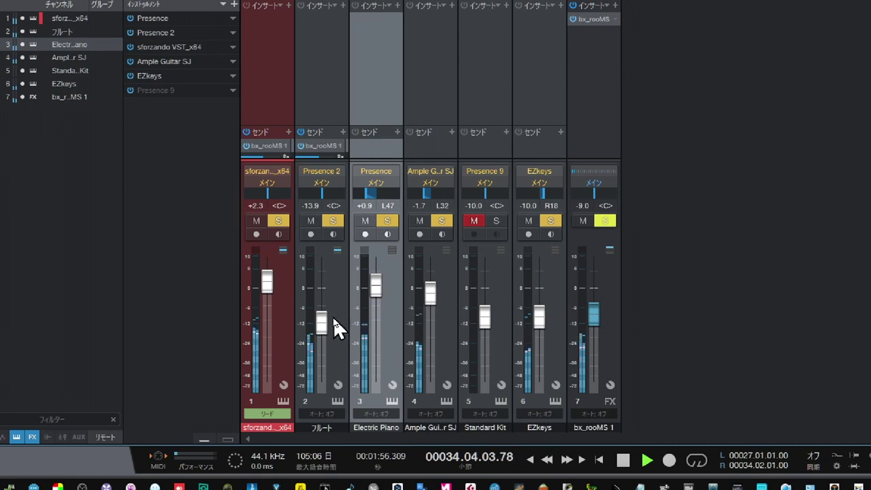
Pan the フルート channel to R41 and stop playback.
left_click_drag(325, 200, 332, 196)
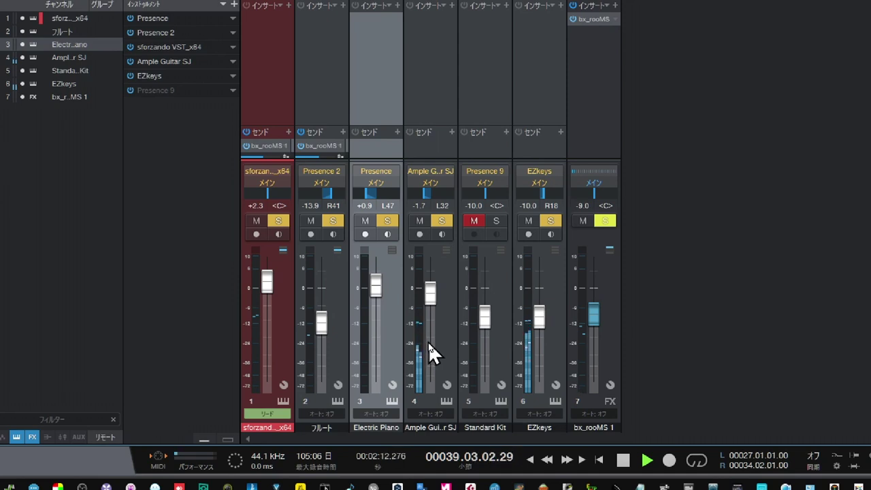
left_click(624, 461)
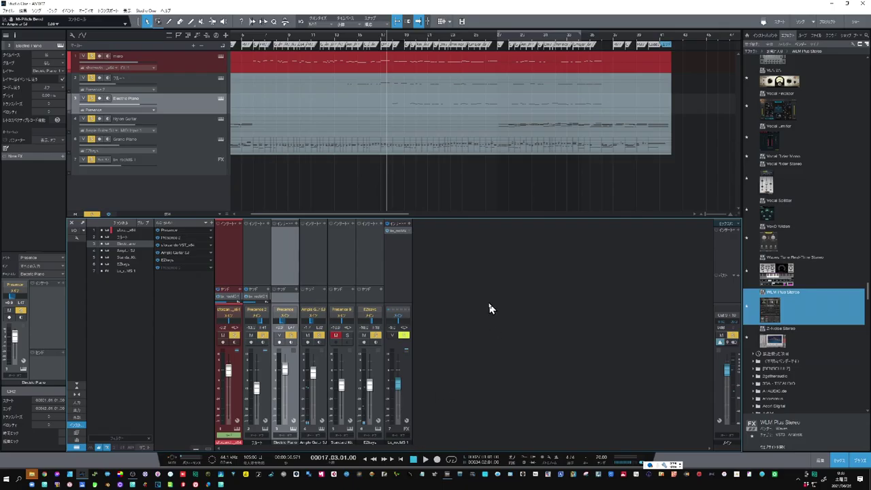